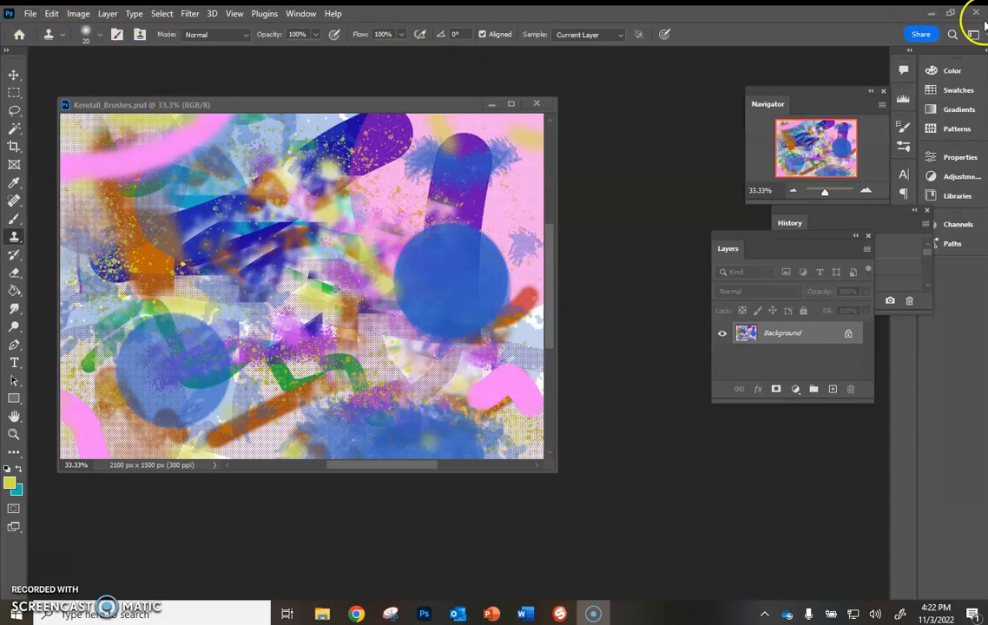
- Close the open artwork and create a default 7 x 5 in, 300 ppi document named with the owner's surname plus "_brushes"
{"action": "left_click", "coordinate": [536, 103]}
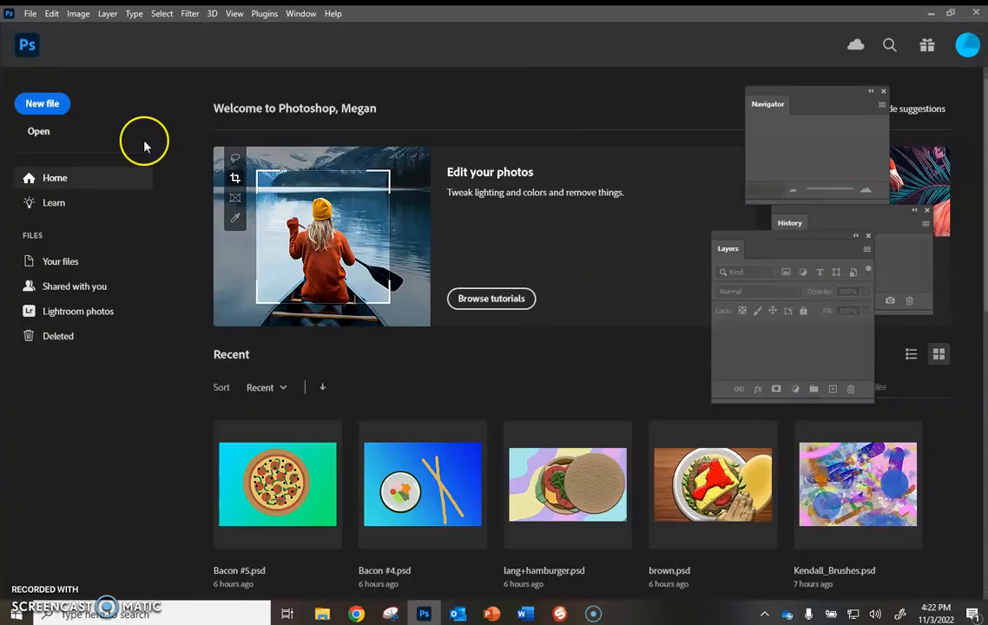
{"action": "left_click", "coordinate": [42, 103]}
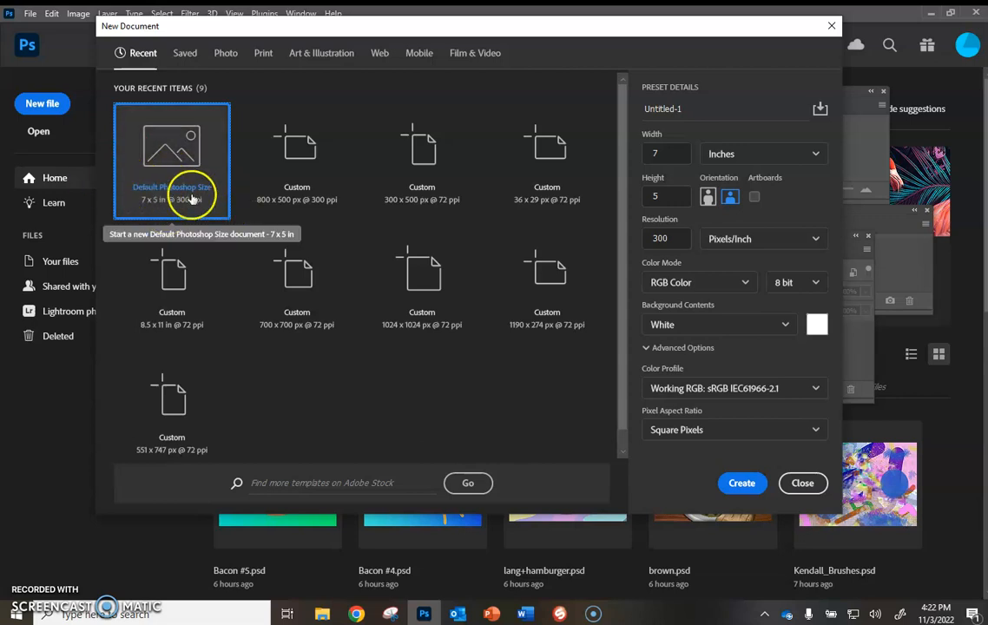
{"action": "left_click_drag", "start_coordinate": [710, 111], "coordinate": [634, 113]}
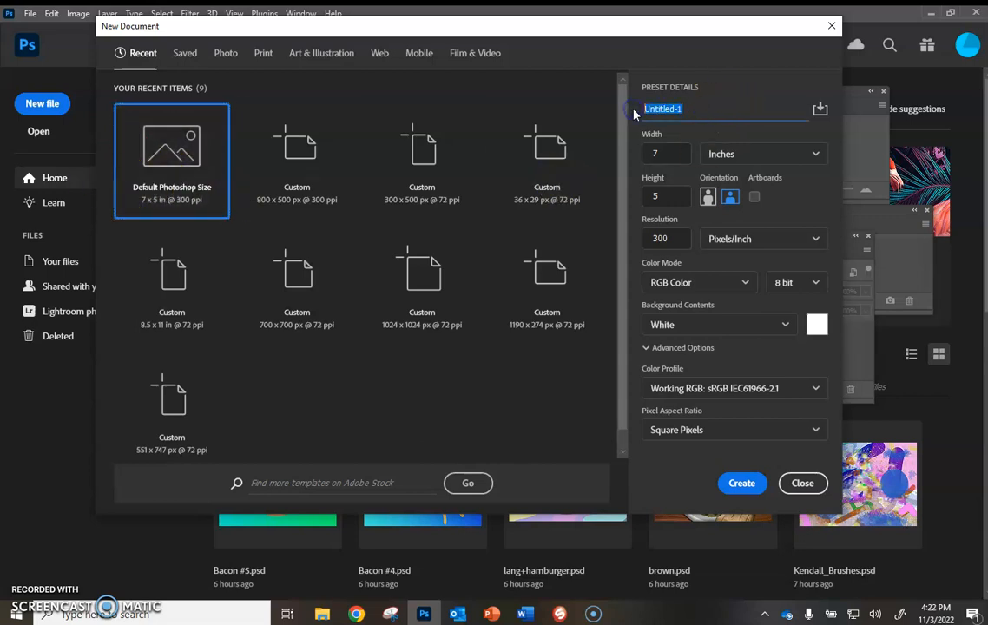
{"action": "type", "text": "Kendall_brushes"}
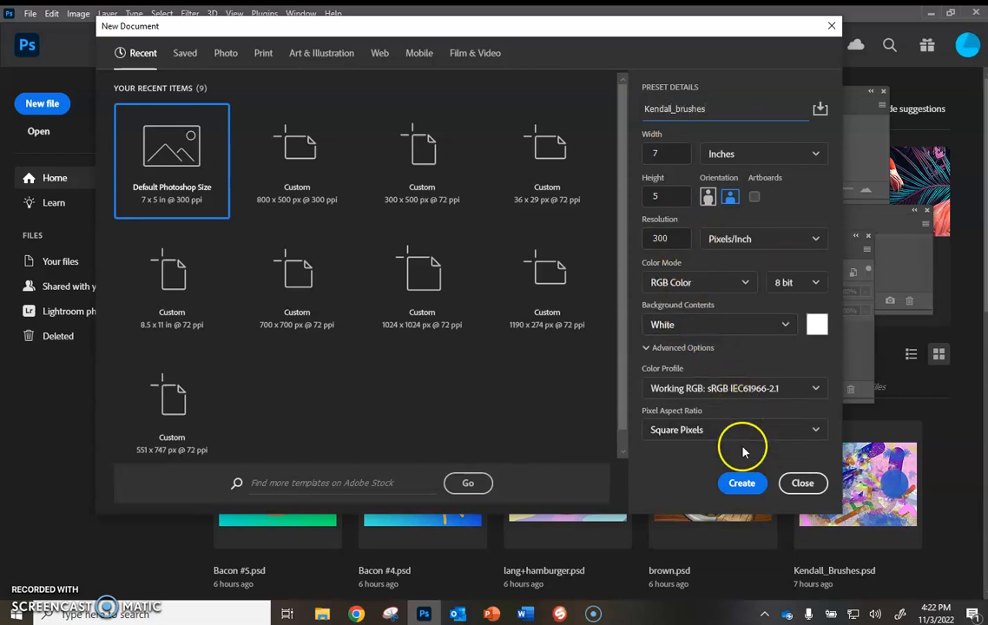
{"action": "left_click", "coordinate": [741, 482]}
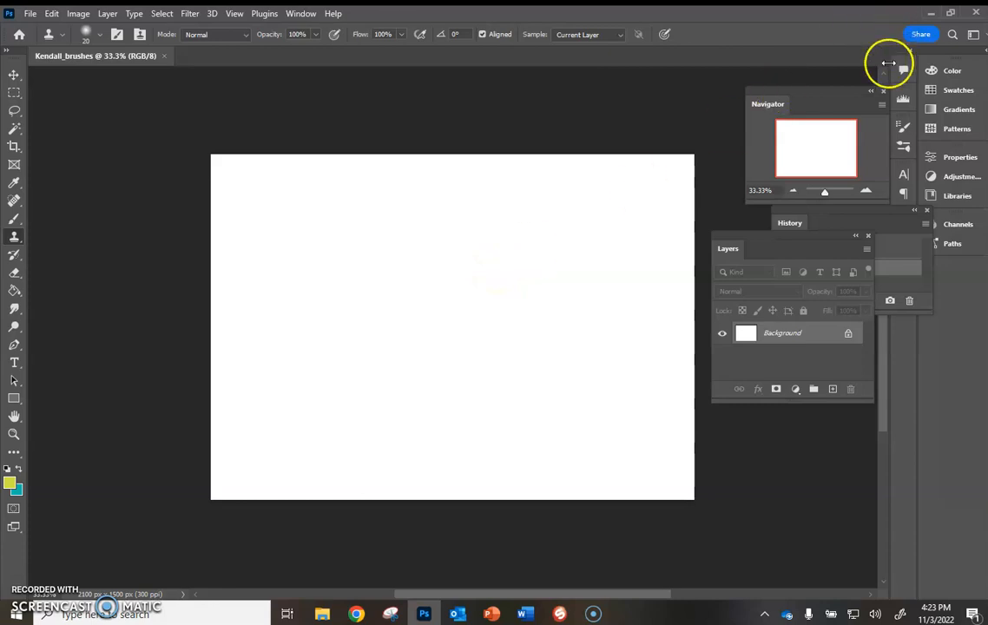
- Close the floating Navigator, Layers and History panels
{"action": "left_click", "coordinate": [883, 90]}
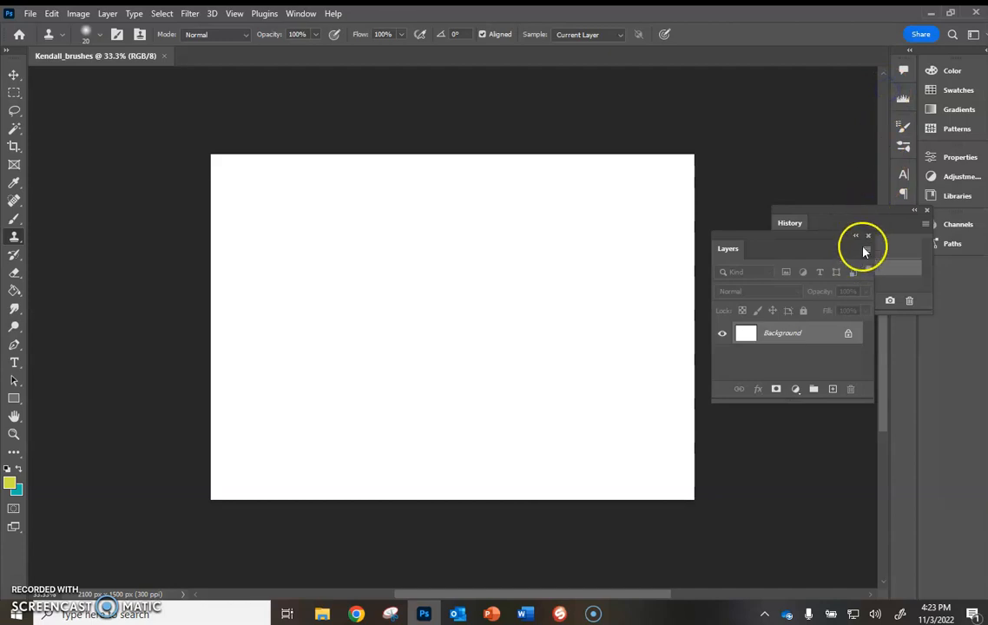
{"action": "left_click", "coordinate": [867, 235]}
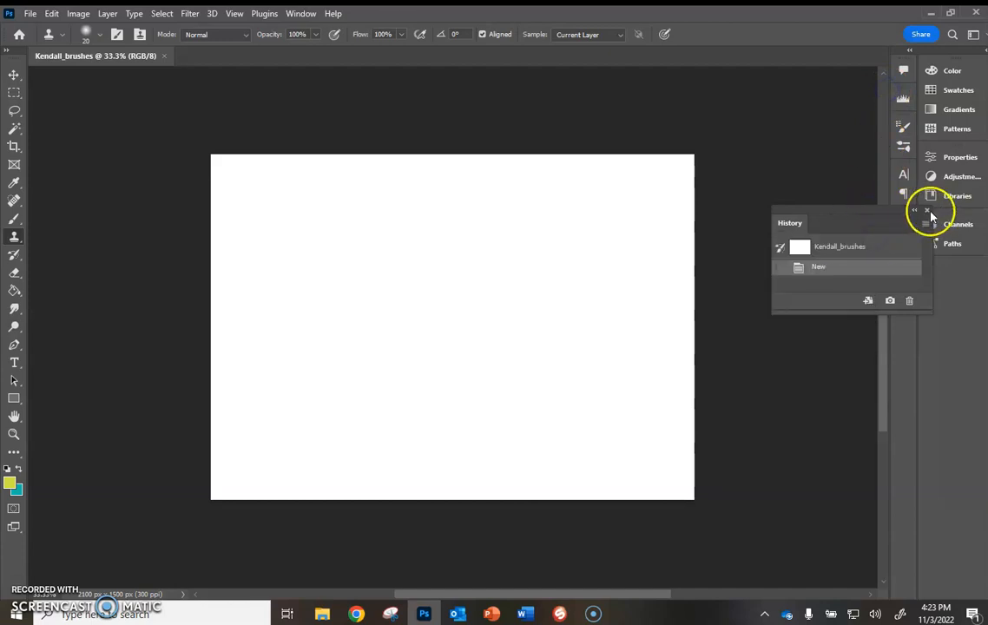
{"action": "left_click", "coordinate": [926, 211]}
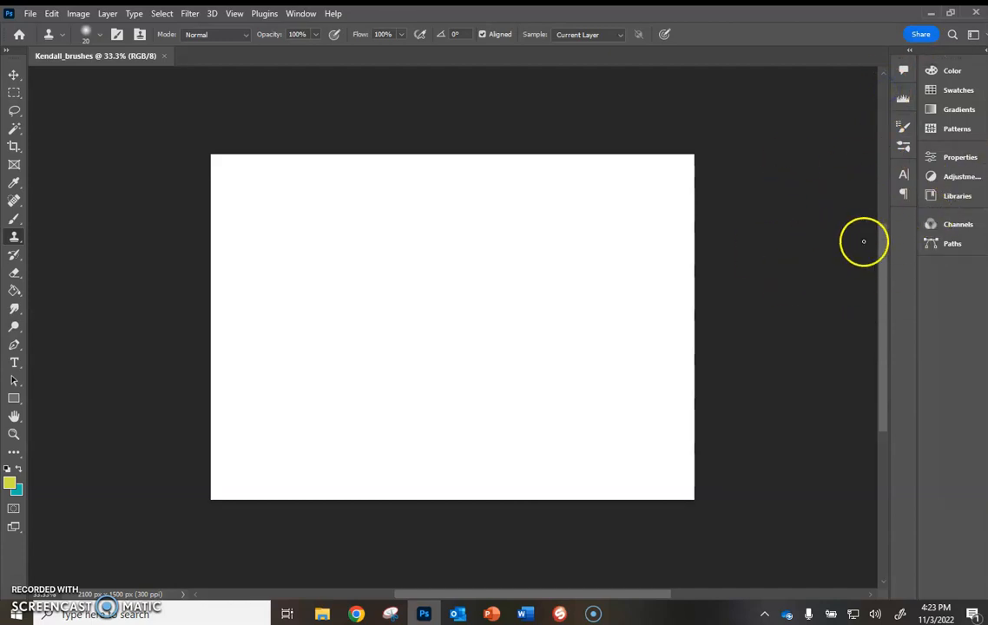
- Show the Layers, Navigator and History panels again and place Layers directly below History
{"action": "left_click", "coordinate": [311, 15]}
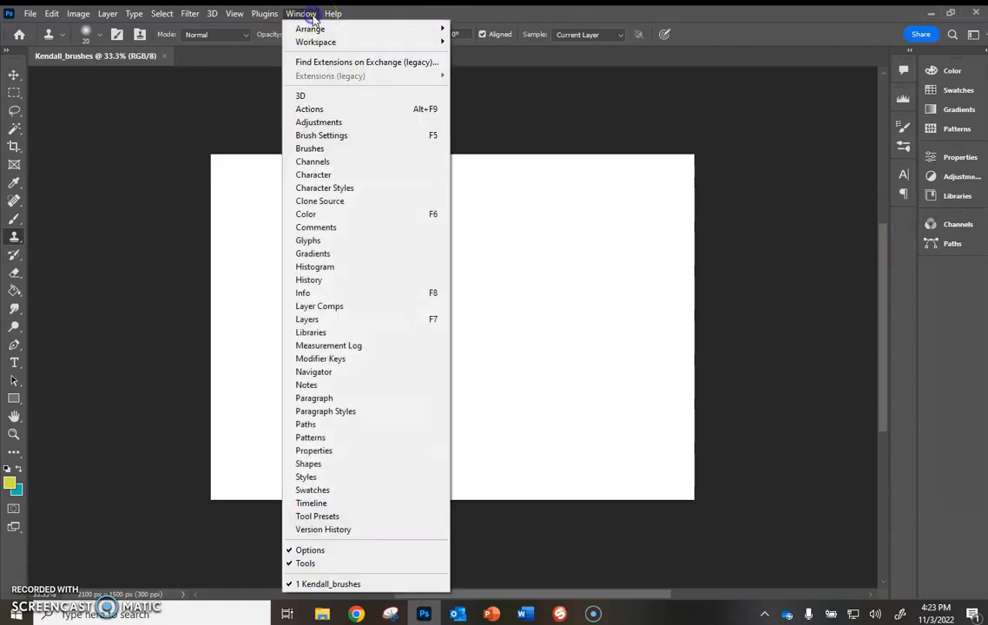
{"action": "left_click", "coordinate": [327, 318]}
{"action": "left_click", "coordinate": [309, 13]}
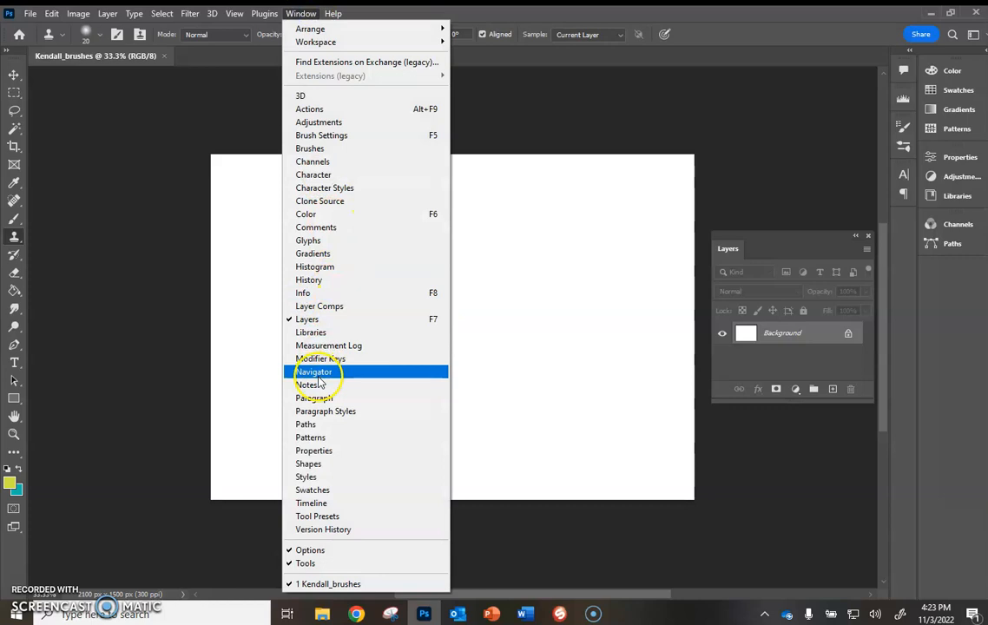
{"action": "left_click", "coordinate": [269, 374]}
{"action": "left_click", "coordinate": [300, 13]}
{"action": "left_click", "coordinate": [307, 279]}
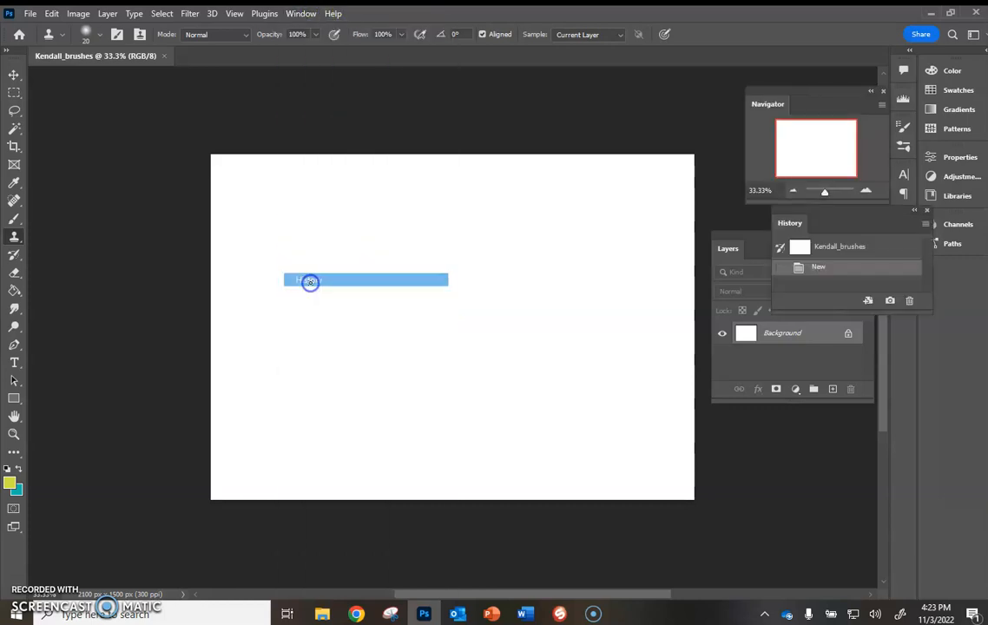
{"action": "left_click_drag", "start_coordinate": [727, 248], "coordinate": [796, 332]}
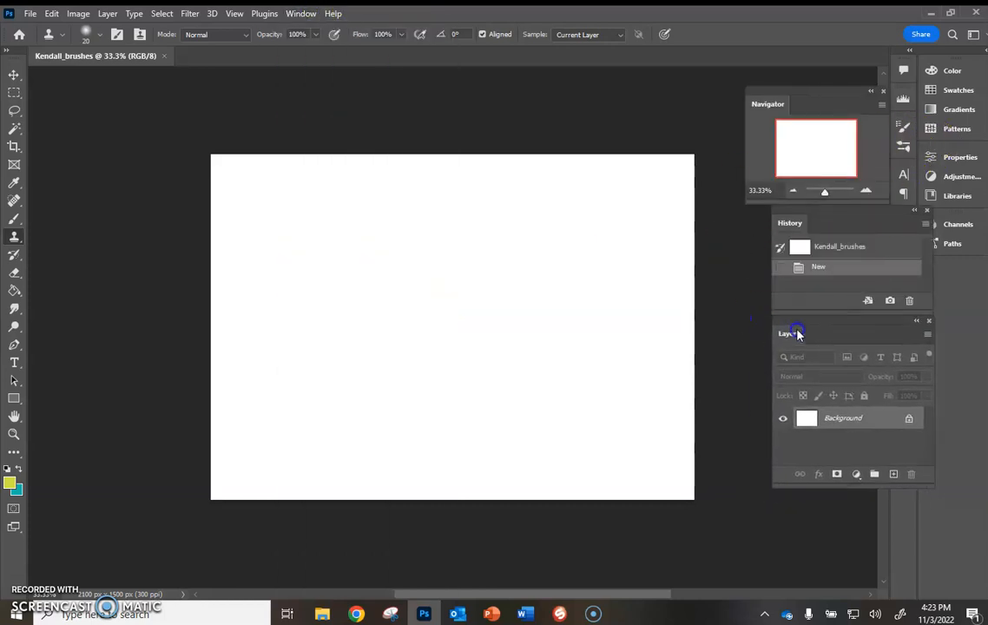
- Collapse the Navigator panel to an icon, expand it and float it as a full panel above History
{"action": "left_click_drag", "start_coordinate": [816, 79], "coordinate": [855, 99]}
{"action": "left_click", "coordinate": [905, 91]}
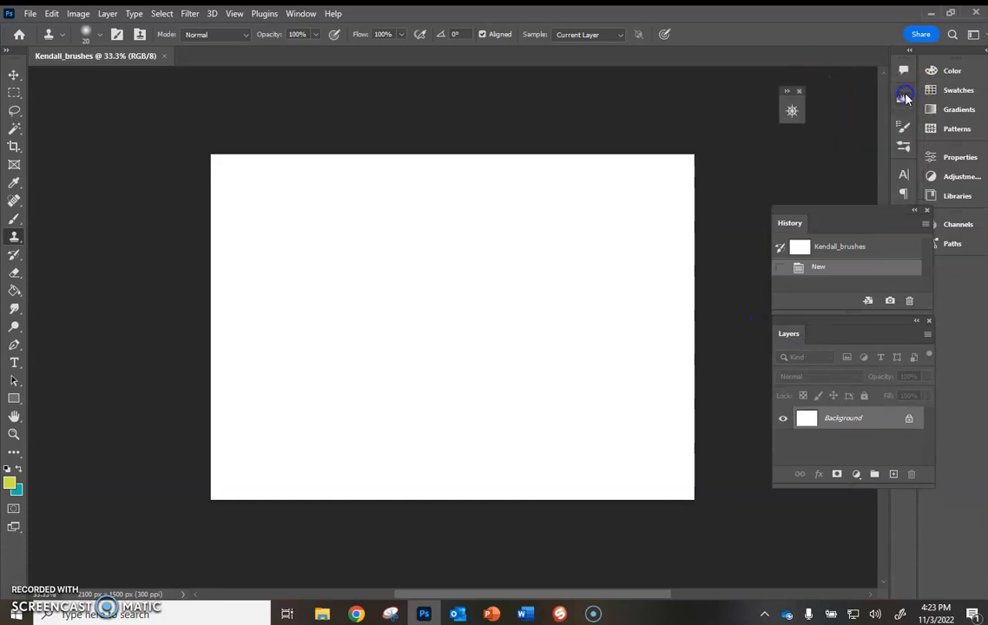
{"action": "left_click", "coordinate": [794, 111]}
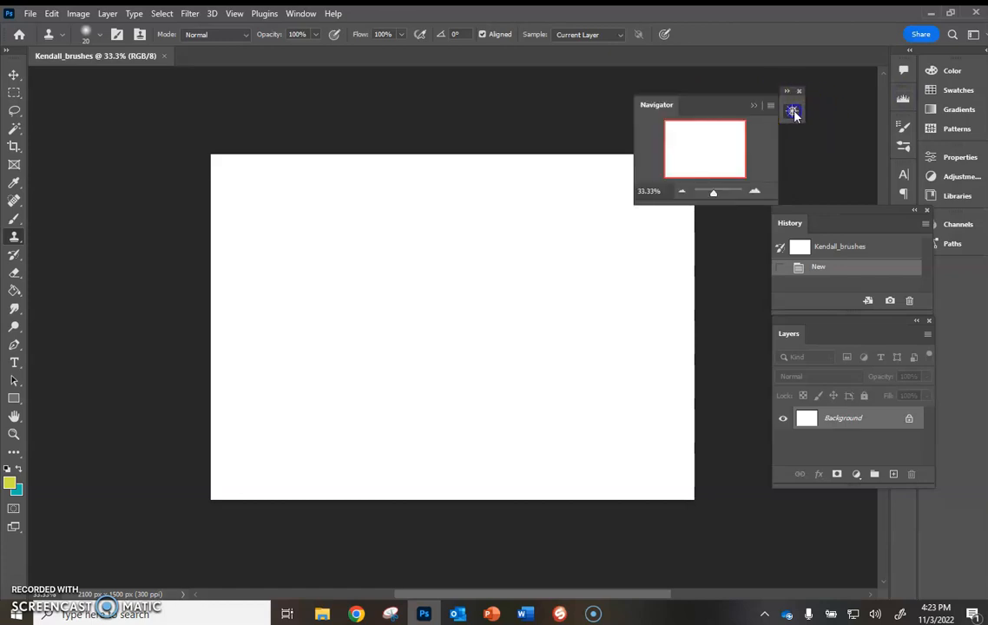
{"action": "left_click_drag", "start_coordinate": [747, 113], "coordinate": [847, 106]}
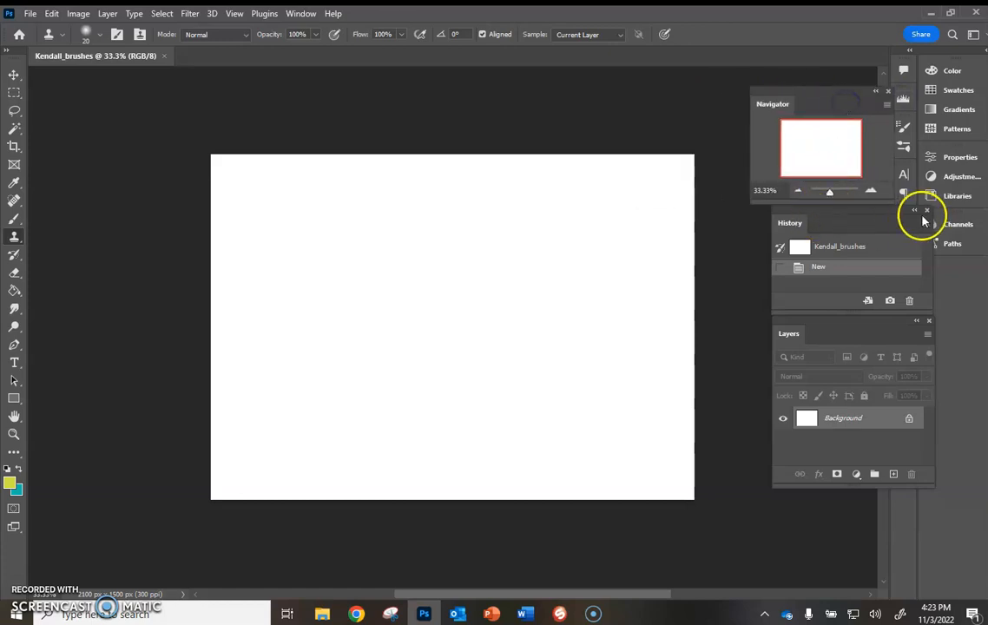
- Collapse and re-expand the History and Layers panels, lining both up beneath the Navigator panel
{"action": "left_click", "coordinate": [915, 212]}
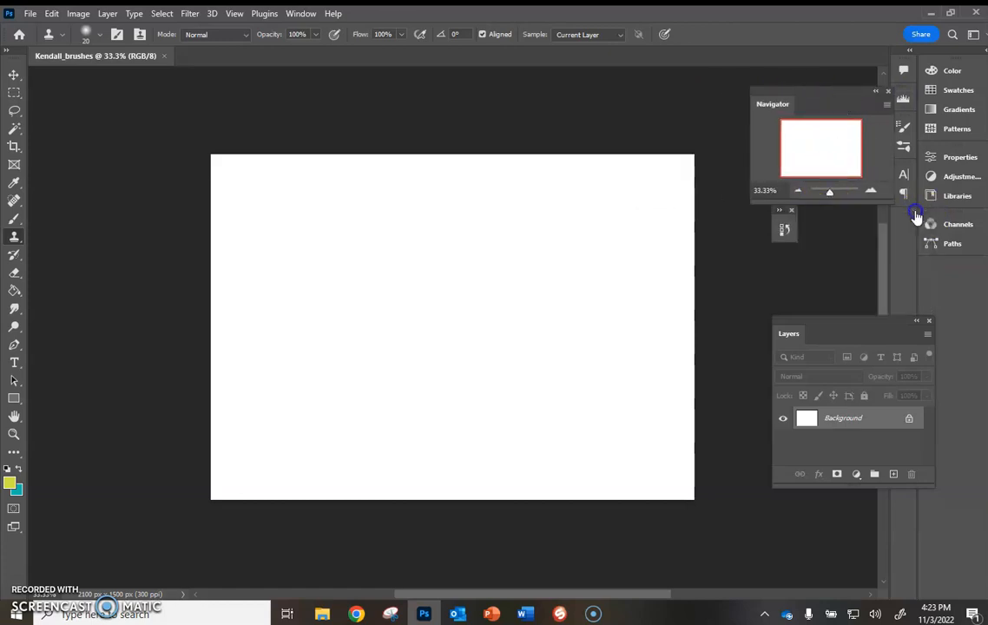
{"action": "left_click", "coordinate": [783, 230]}
{"action": "left_click_drag", "start_coordinate": [696, 220], "coordinate": [834, 218]}
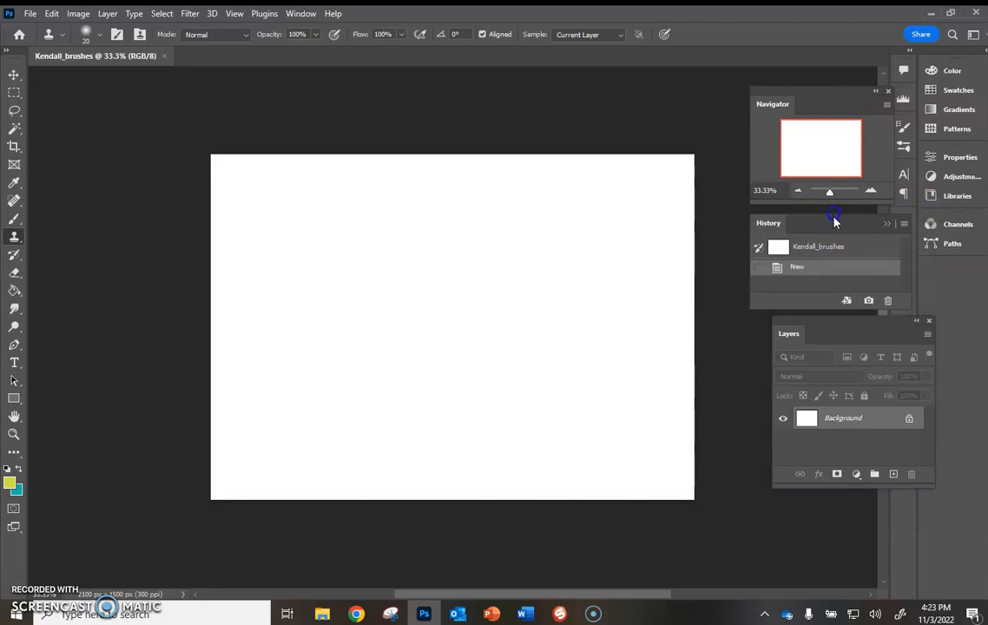
{"action": "left_click", "coordinate": [916, 321]}
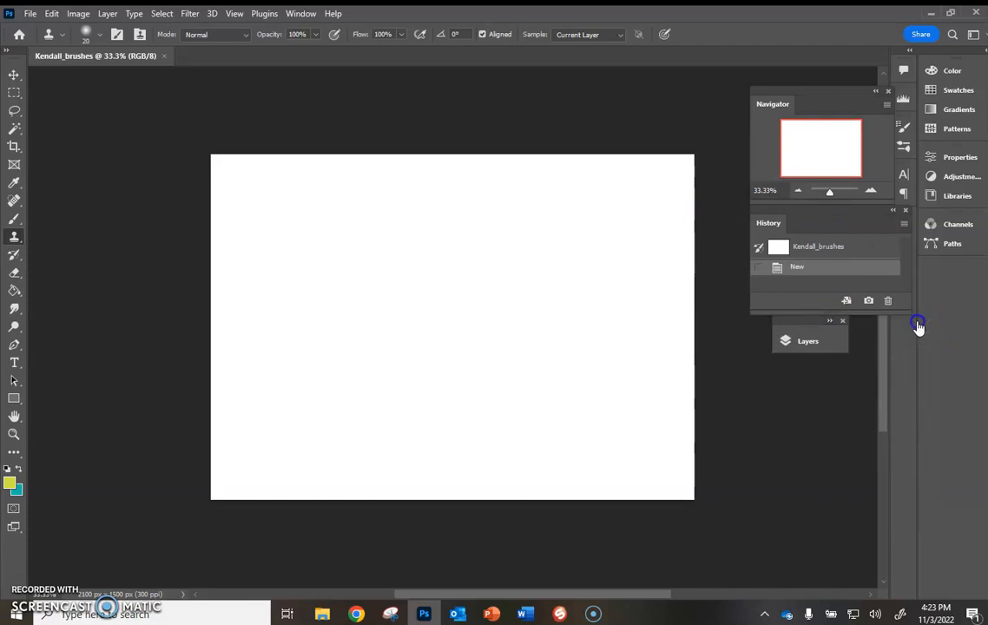
{"action": "left_click", "coordinate": [829, 323]}
{"action": "left_click_drag", "start_coordinate": [743, 331], "coordinate": [848, 337]}
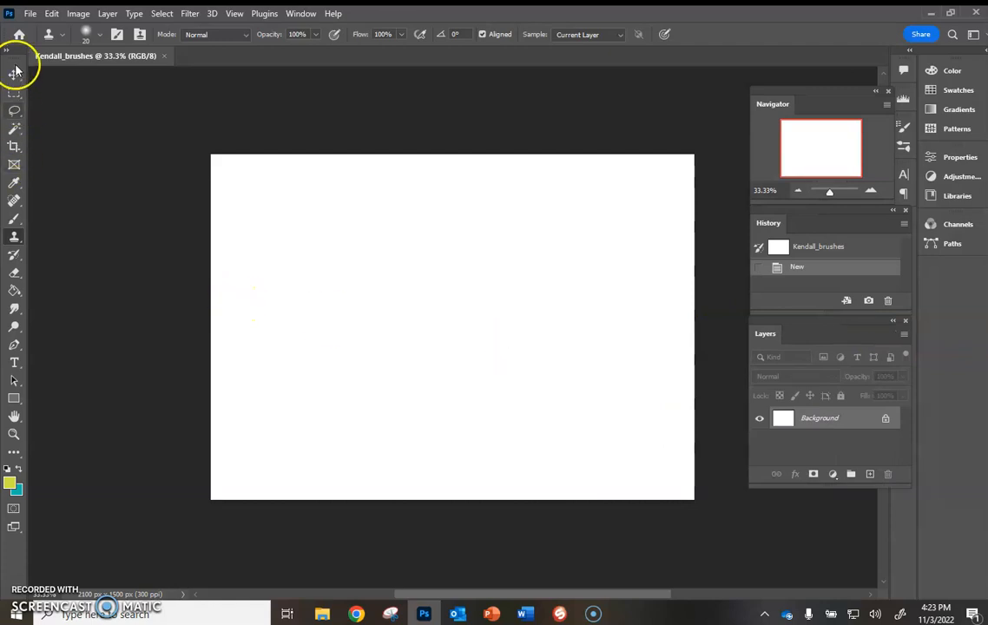
- Choose the Brush Tool from its group of painting tools
{"action": "left_click", "coordinate": [14, 220]}
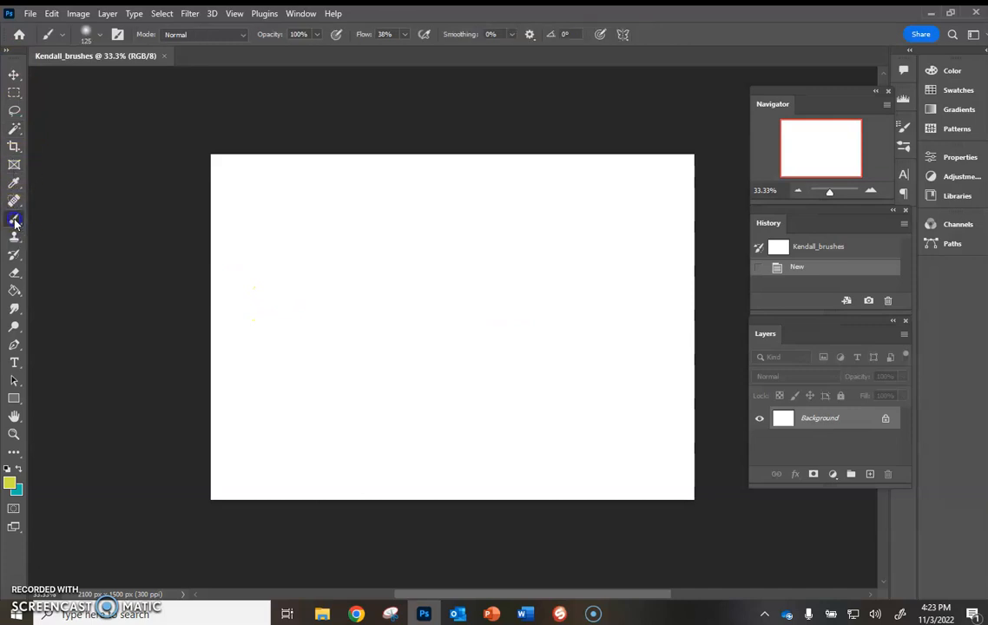
{"action": "right_click", "coordinate": [14, 221]}
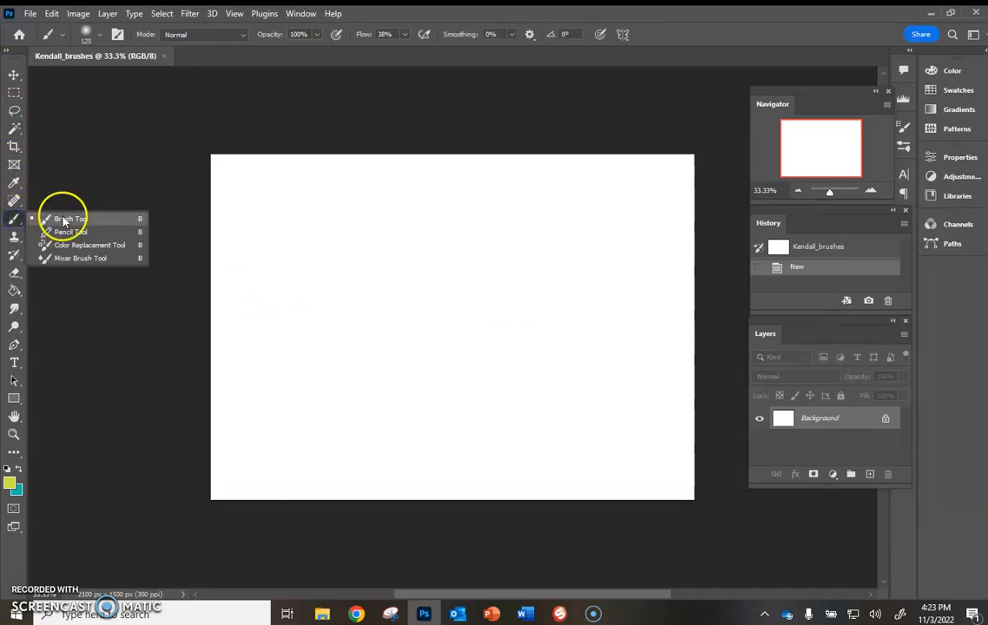
{"action": "left_click", "coordinate": [13, 221]}
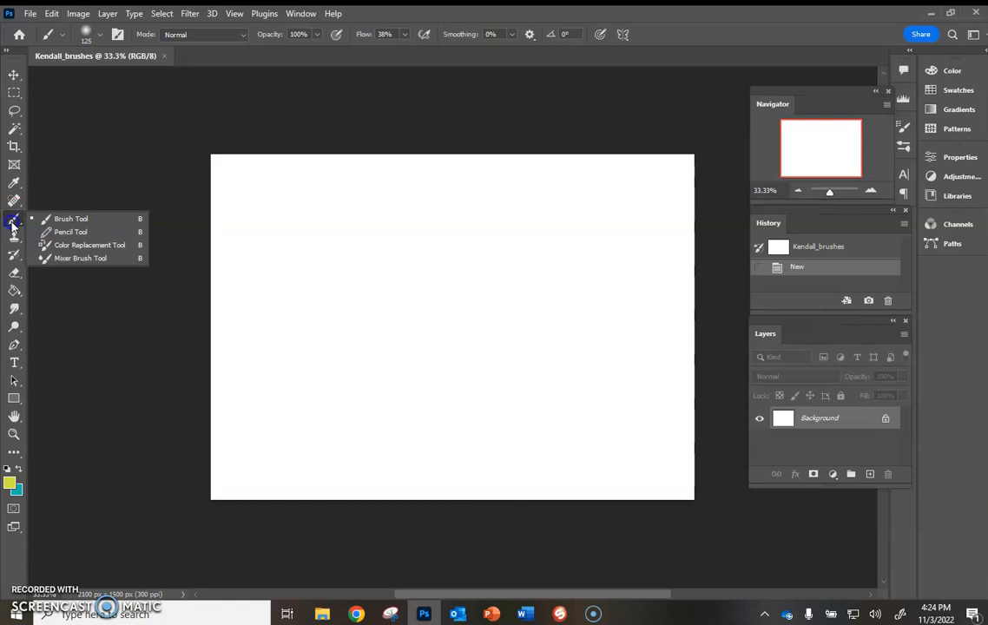
{"action": "left_click", "coordinate": [50, 218]}
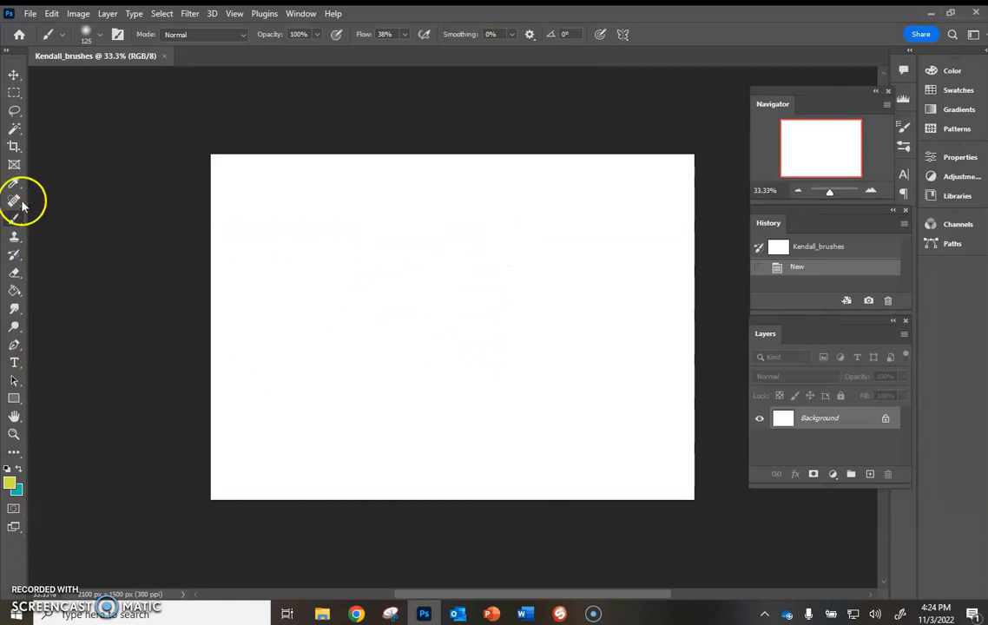
- Set the foreground color to a dark blue and return to the Brush Tool
{"action": "left_click", "coordinate": [13, 489]}
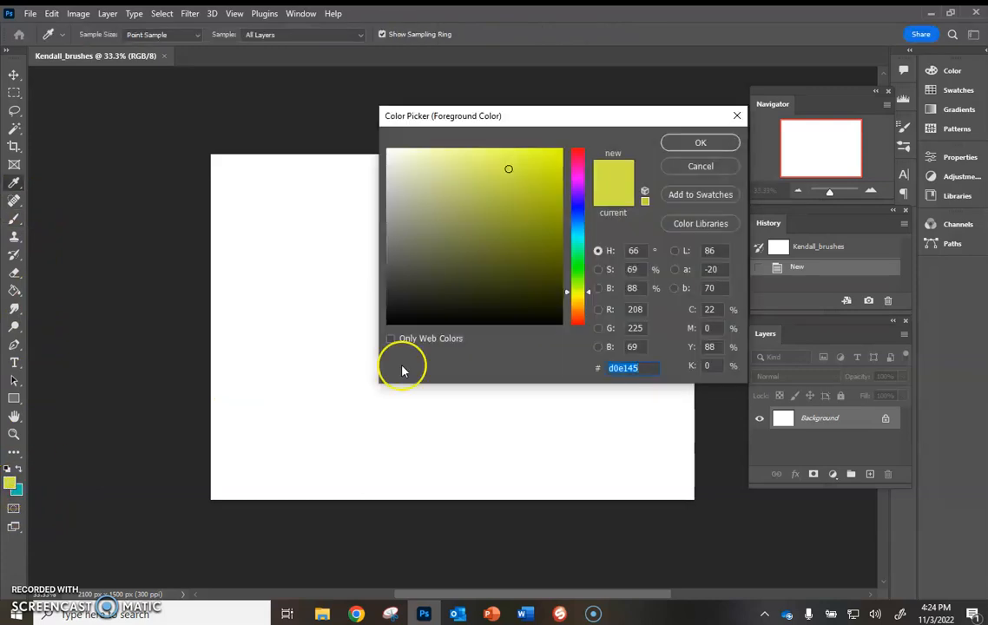
{"action": "left_click", "coordinate": [577, 174]}
{"action": "left_click", "coordinate": [573, 228]}
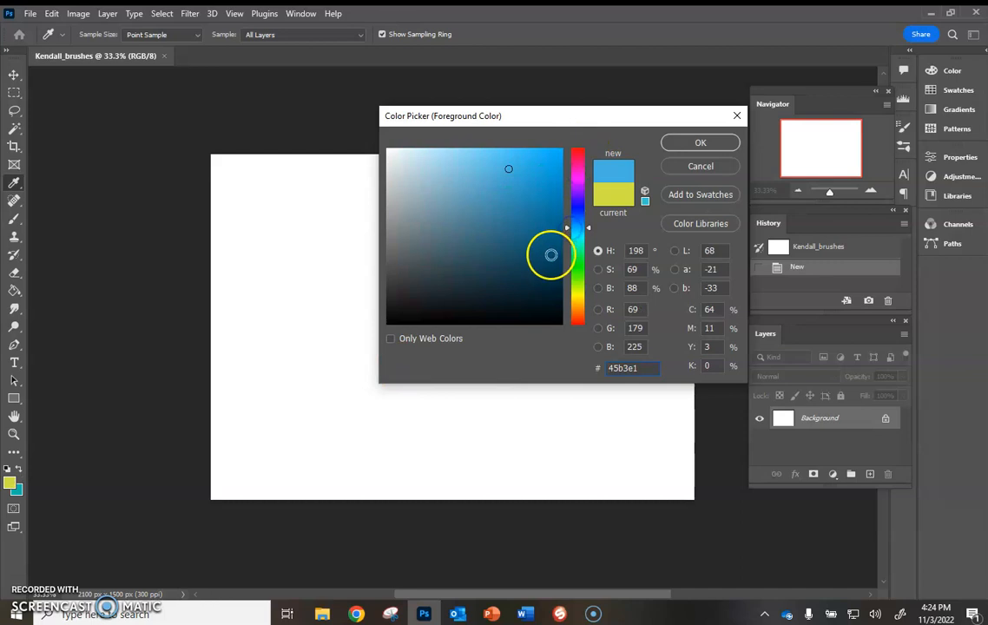
{"action": "left_click", "coordinate": [537, 231]}
{"action": "left_click", "coordinate": [720, 147]}
{"action": "key", "text": "b"}
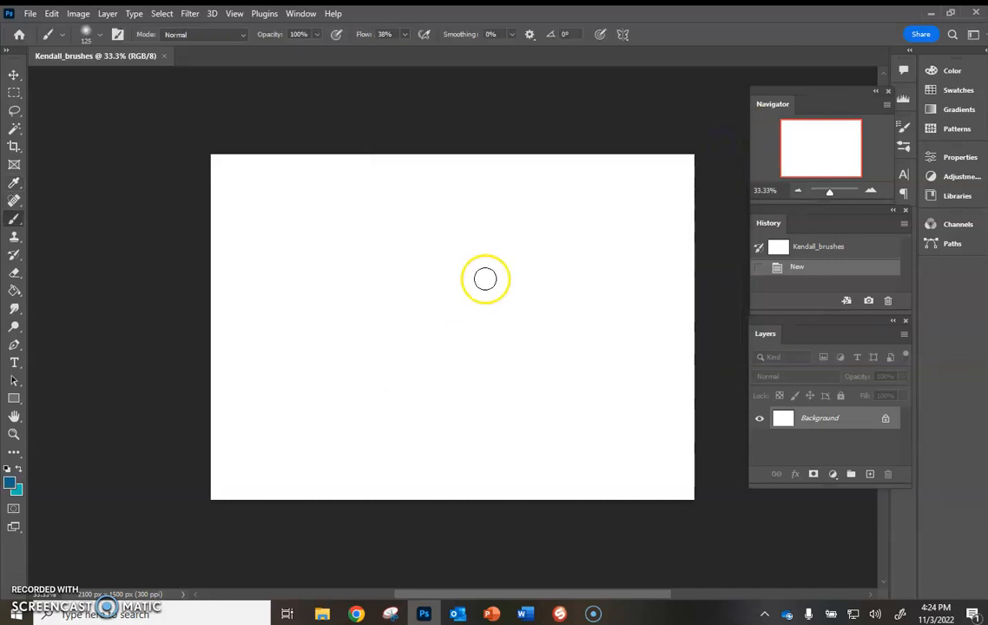
- Paint three soft blue test strokes: a horizontal line, a tall curved hump and a short line crossing it
{"action": "mouse_move", "coordinate": [626, 261]}
{"action": "left_mouse_down"}
{"action": "mouse_move", "coordinate": [460, 278]}
{"action": "mouse_move", "coordinate": [249, 280]}
{"action": "left_mouse_up"}
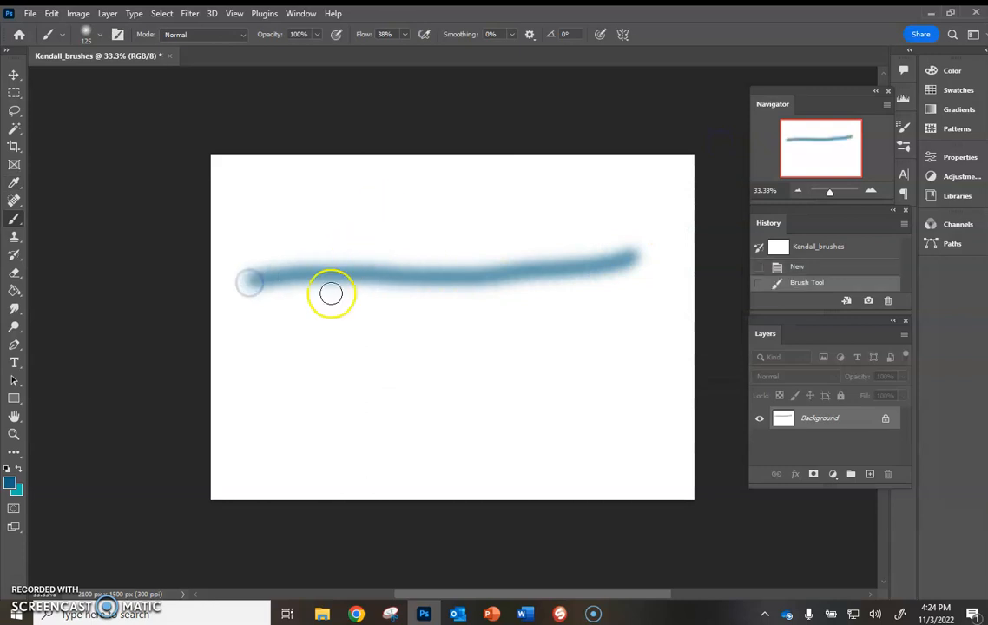
{"action": "mouse_move", "coordinate": [258, 431]}
{"action": "left_mouse_down"}
{"action": "mouse_move", "coordinate": [408, 253]}
{"action": "mouse_move", "coordinate": [615, 438]}
{"action": "left_mouse_up"}
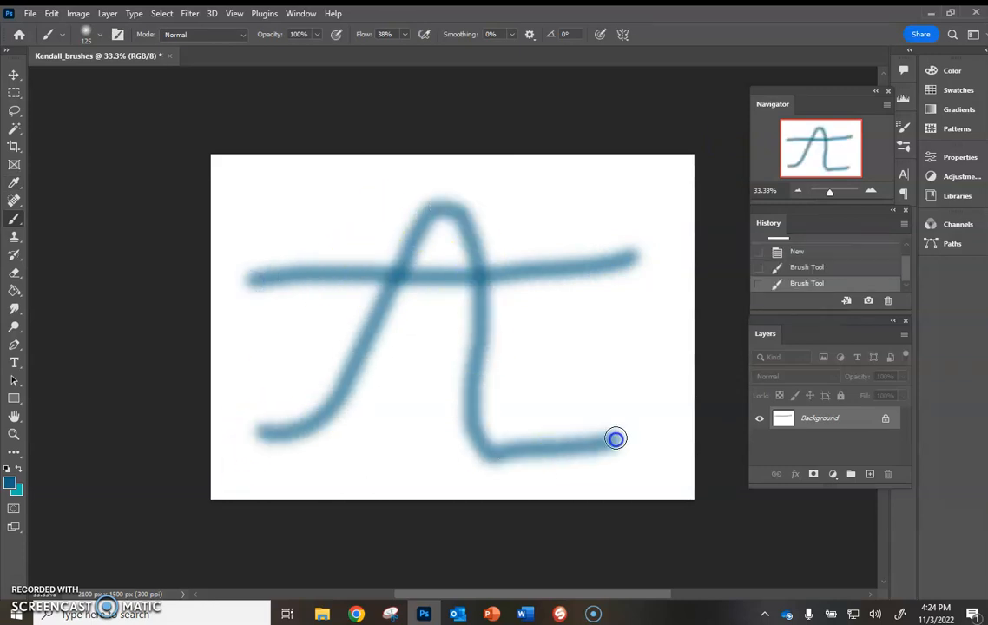
{"action": "left_click_drag", "start_coordinate": [638, 381], "coordinate": [419, 355]}
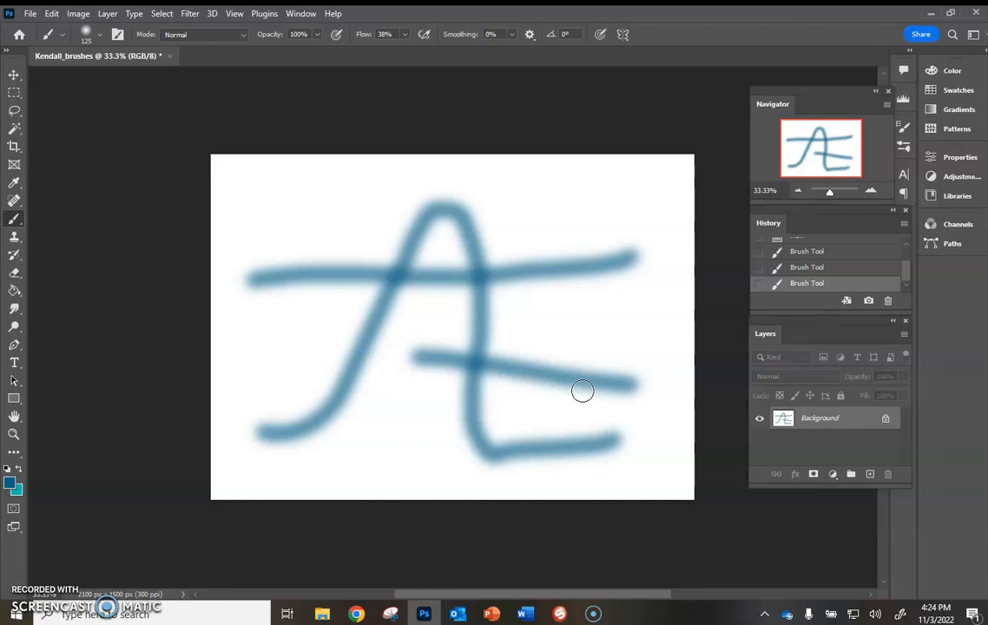
- Undo the three brush strokes, and paint and undo one more diagonal stroke across the blank canvas
{"action": "key", "text": "ctrl+z"}
{"action": "key", "text": "ctrl+z"}
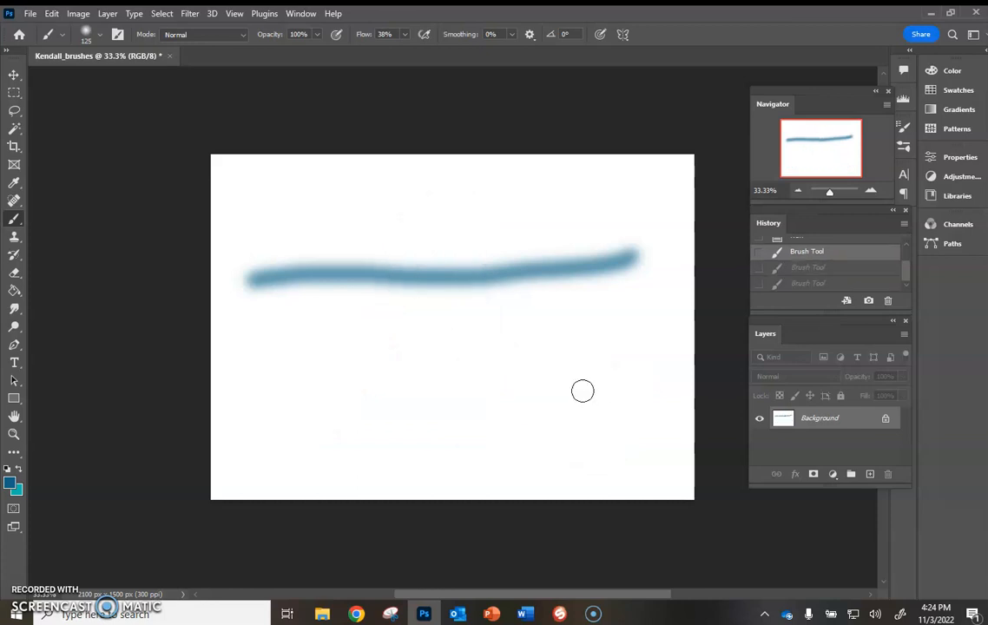
{"action": "key", "text": "ctrl+z"}
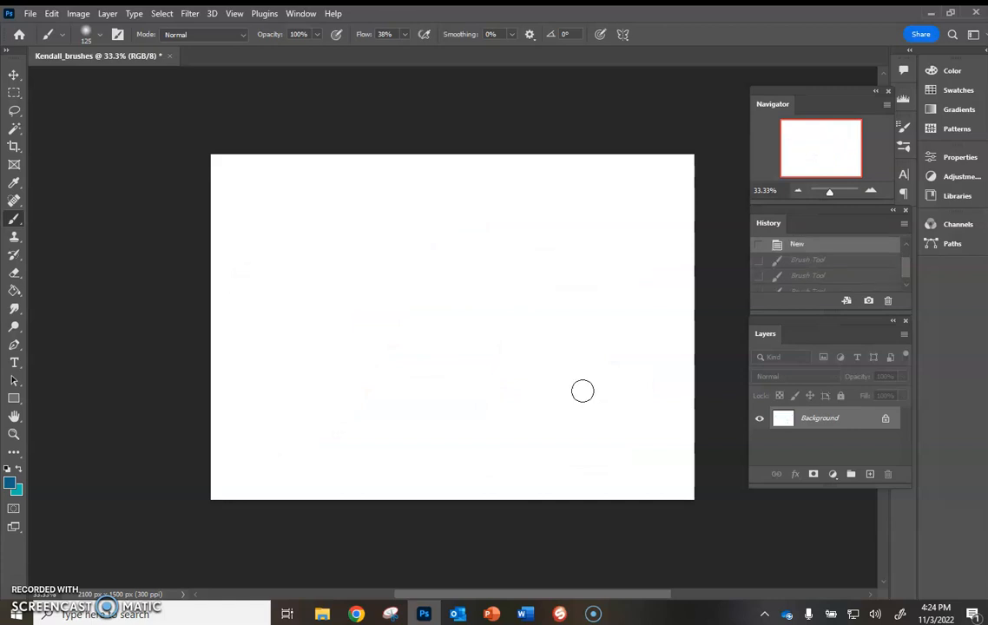
{"action": "mouse_move", "coordinate": [640, 253]}
{"action": "left_mouse_down"}
{"action": "mouse_move", "coordinate": [323, 335]}
{"action": "mouse_move", "coordinate": [295, 351]}
{"action": "left_mouse_up"}
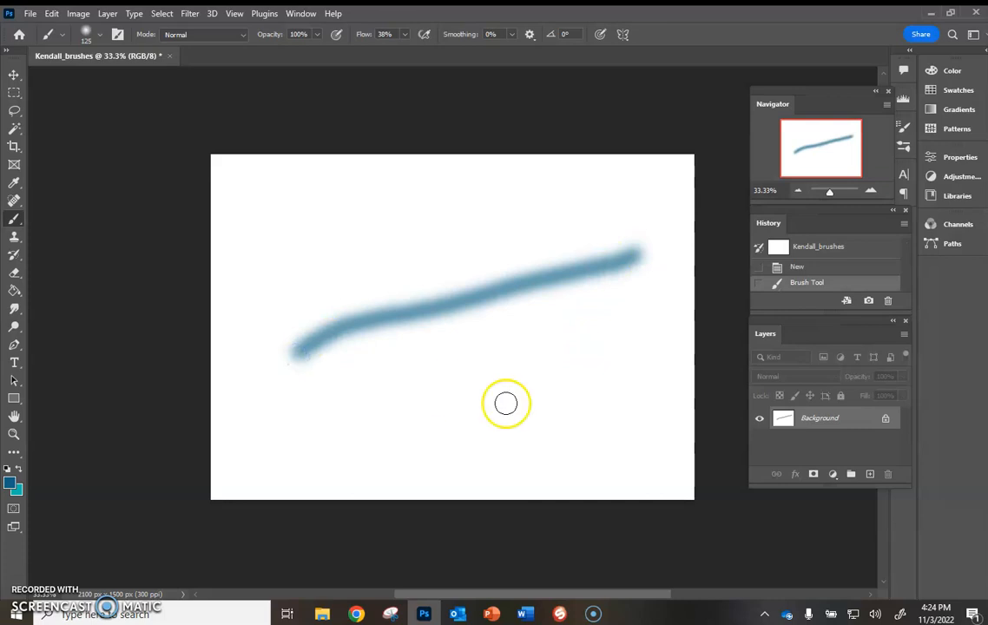
{"action": "key", "text": "ctrl+z"}
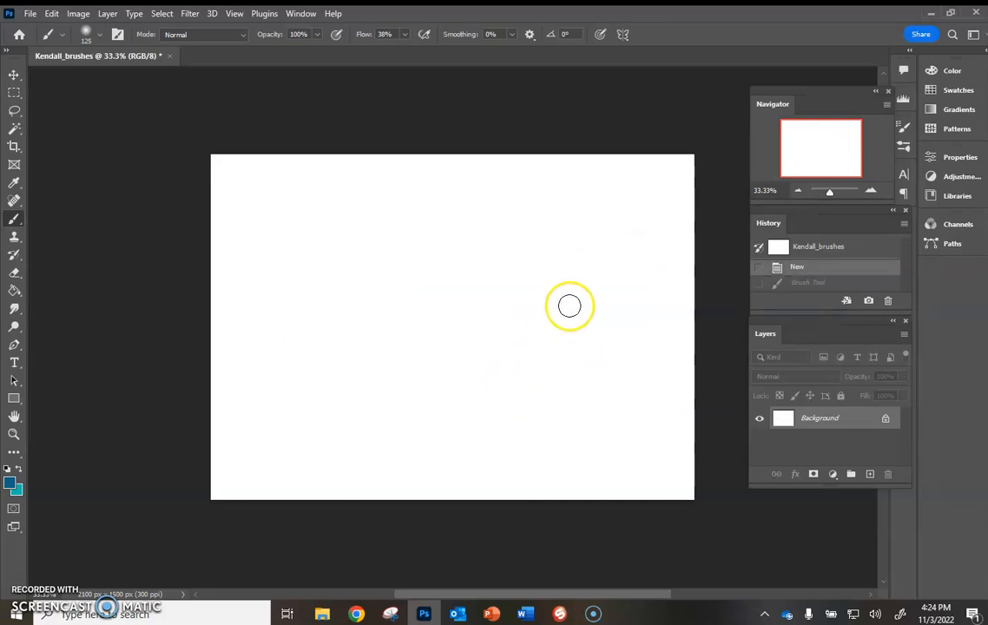
- Paint a nearly horizontal blue stroke and a diagonal stroke crossing it toward the canvas's lower edge
{"action": "left_click_drag", "start_coordinate": [569, 304], "coordinate": [258, 334]}
{"action": "left_click_drag", "start_coordinate": [323, 239], "coordinate": [473, 490]}
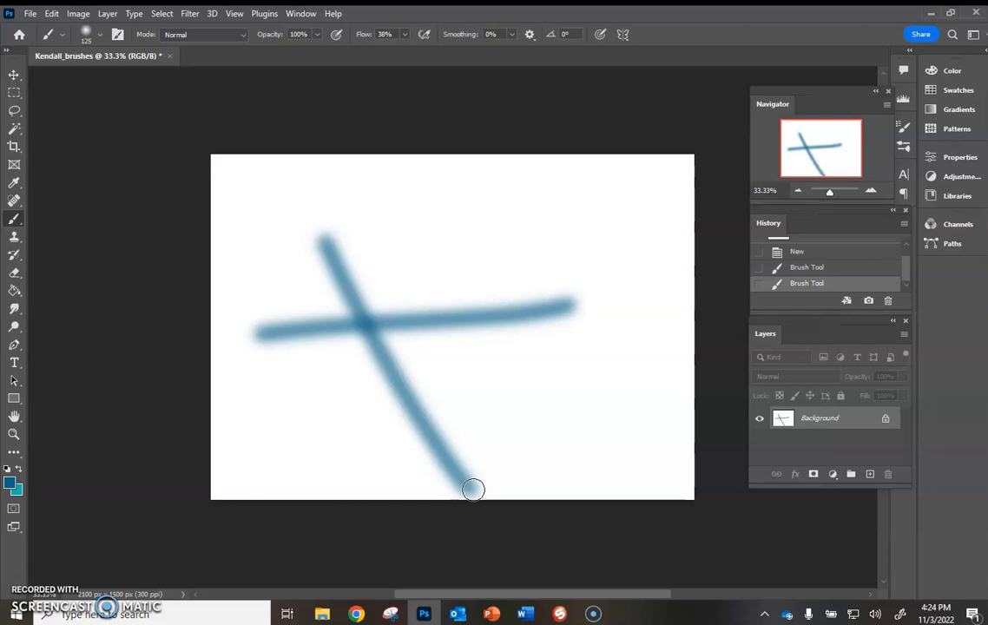
- Move the History panel out over the canvas's upper corner and make it taller to fit more history states
{"action": "left_click_drag", "start_coordinate": [800, 238], "coordinate": [663, 157]}
{"action": "left_click_drag", "start_coordinate": [675, 229], "coordinate": [674, 276]}
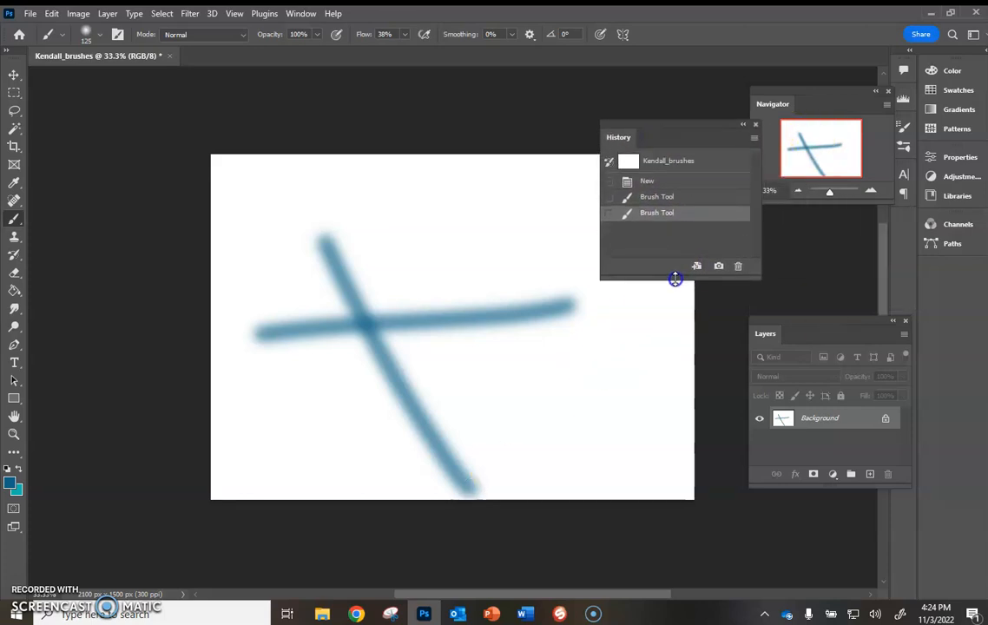
- Step back through the History states to the blank New state, and step forward again to the second brush stroke
{"action": "left_click", "coordinate": [644, 198]}
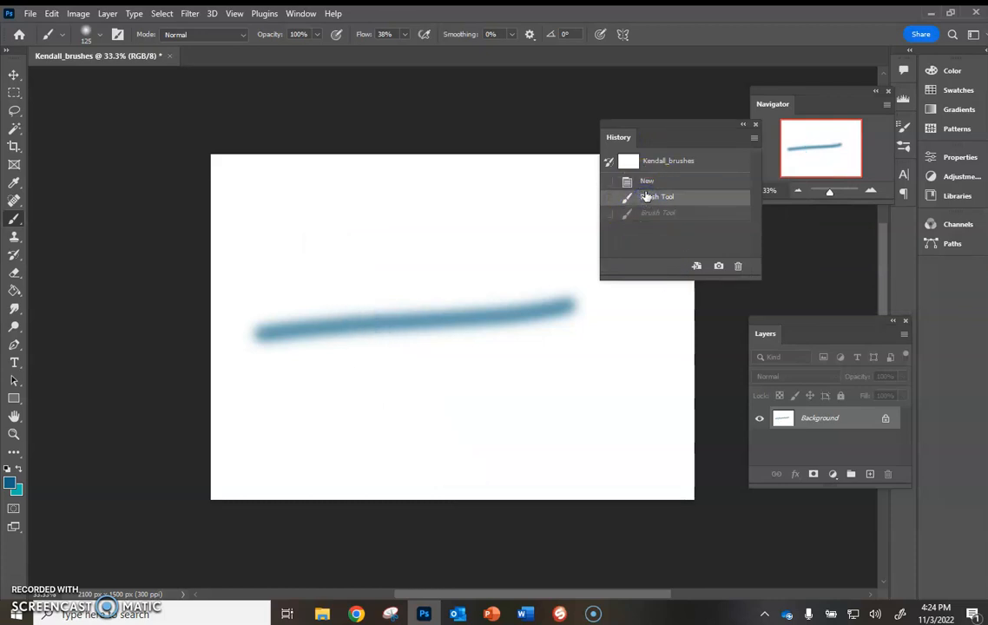
{"action": "left_click", "coordinate": [646, 184]}
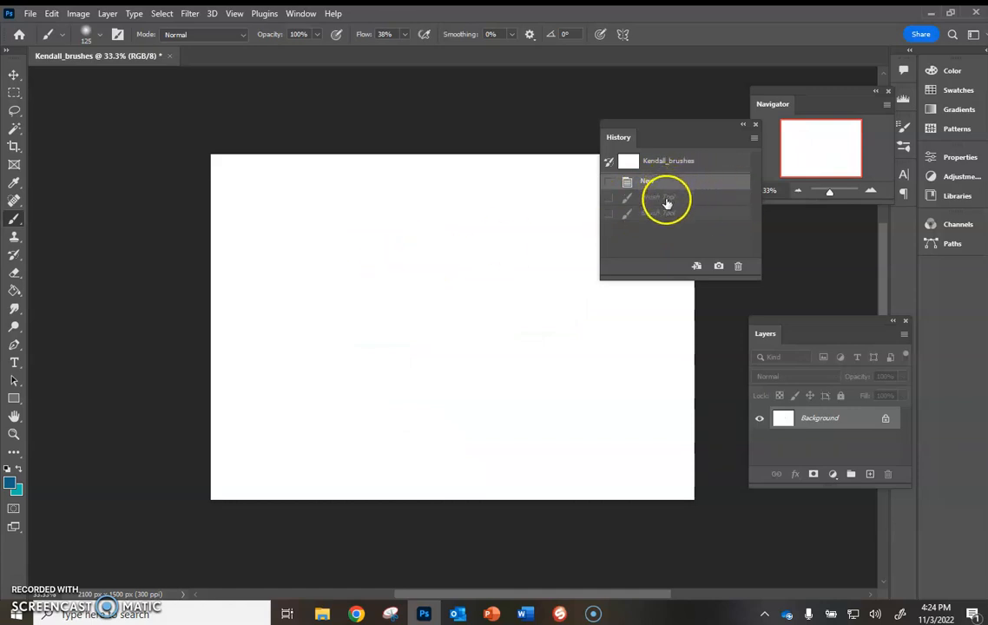
{"action": "left_click", "coordinate": [665, 200]}
{"action": "left_click", "coordinate": [661, 213]}
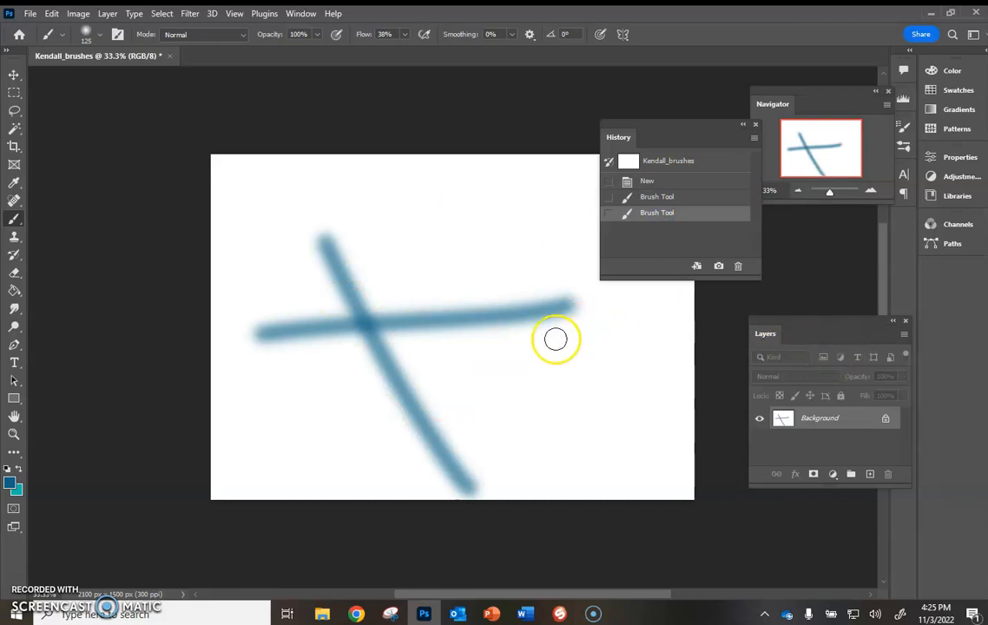
- Move the History panel off the canvas to between Navigator and Layers, and switch the brush cursor to the precise crosshair and back
{"action": "left_click_drag", "start_coordinate": [697, 140], "coordinate": [842, 233]}
{"action": "left_click", "coordinate": [820, 304]}
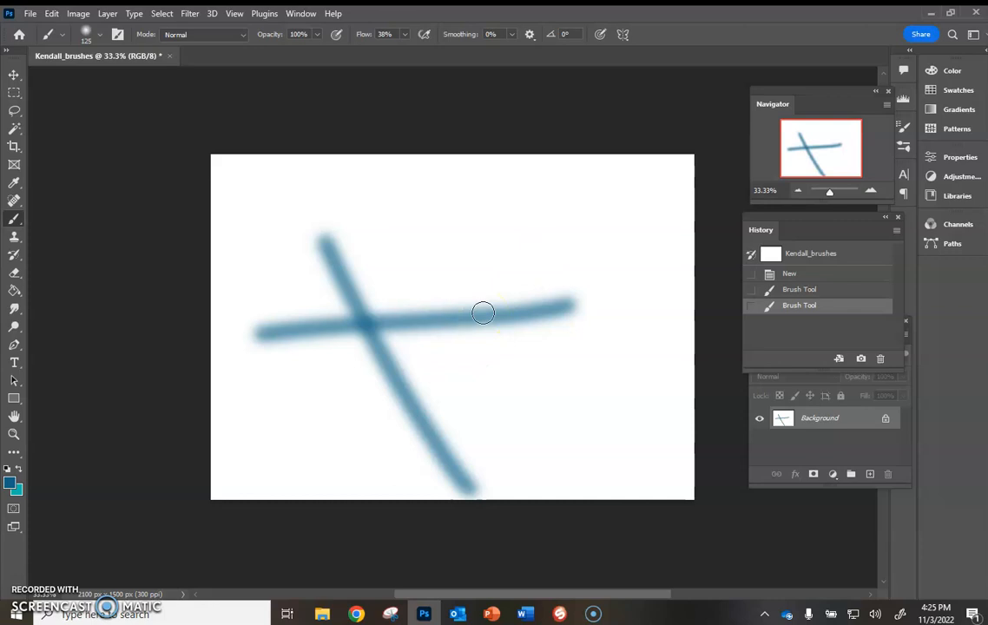
{"action": "key", "text": "Caps_Lock"}
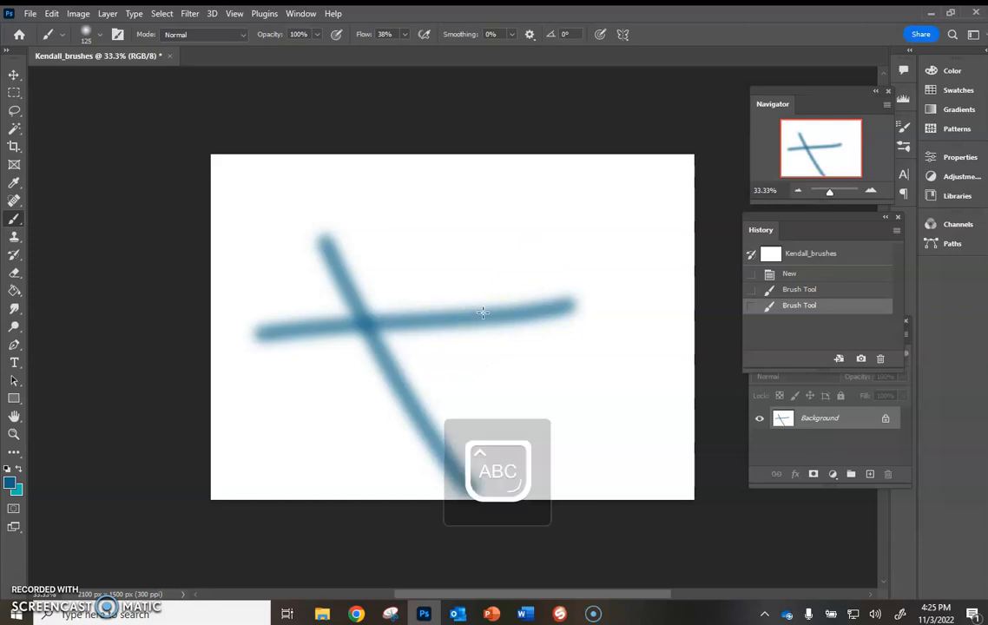
{"action": "key", "text": "Caps_Lock"}
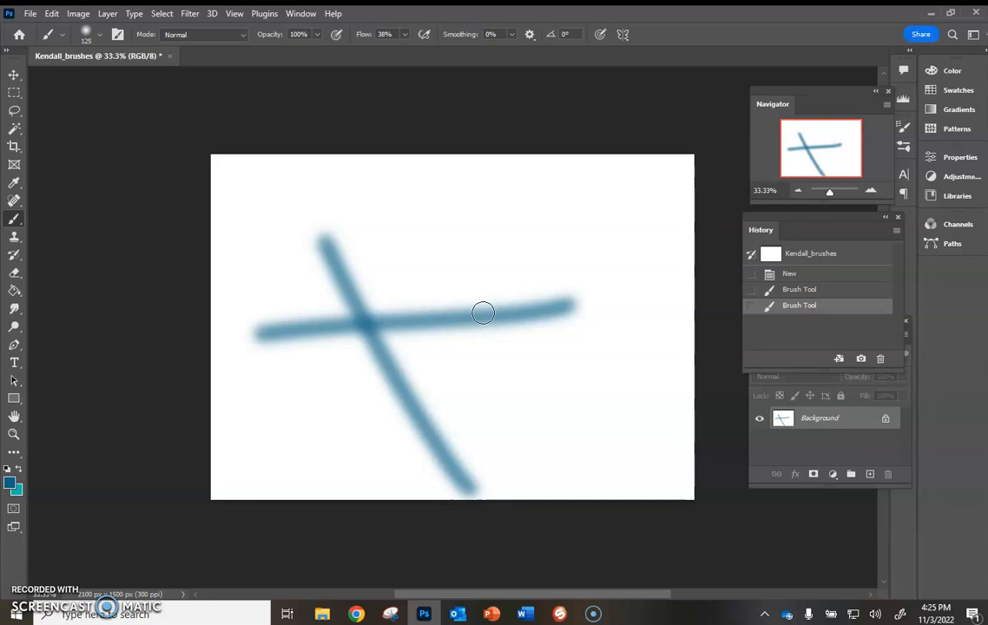
- Reduce the brush size to 35 px and paint a thin diagonal stroke and a long, nearly horizontal stroke in the lower canvas
{"action": "key", "text": "bracketleft"}
{"action": "key", "text": "bracketleft"}
{"action": "key", "text": "bracketleft"}
{"action": "key", "text": "bracketleft"}
{"action": "left_click_drag", "start_coordinate": [573, 206], "coordinate": [425, 331]}
{"action": "mouse_move", "coordinate": [301, 427]}
{"action": "left_mouse_down"}
{"action": "mouse_move", "coordinate": [455, 429]}
{"action": "mouse_move", "coordinate": [735, 397]}
{"action": "left_mouse_up"}
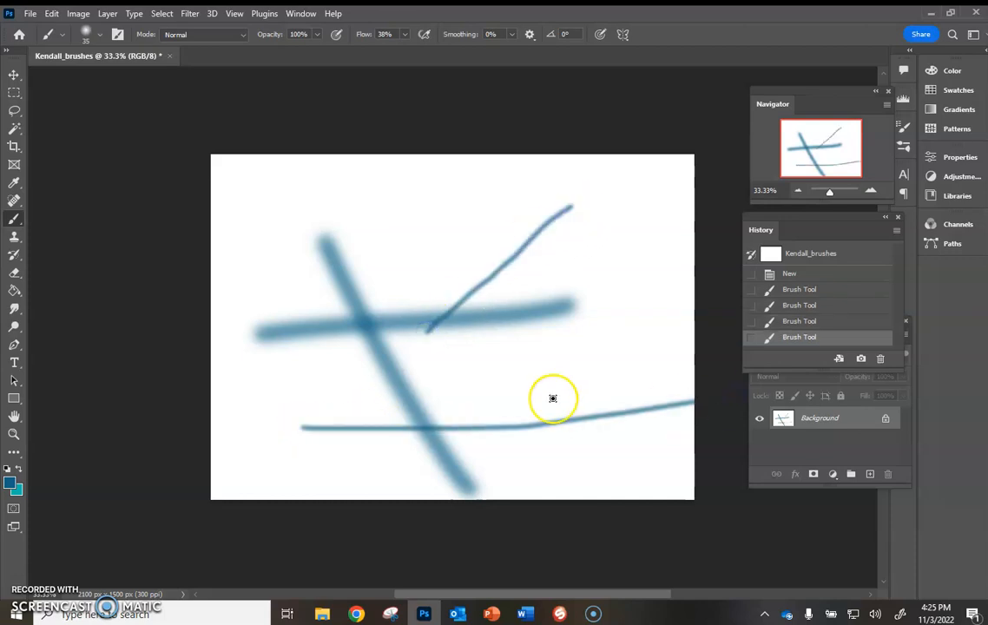
- Set the foreground color to magenta ca22cc
{"action": "left_click", "coordinate": [7, 489]}
{"action": "left_click", "coordinate": [582, 176]}
{"action": "left_click", "coordinate": [529, 181]}
{"action": "left_click", "coordinate": [733, 143]}
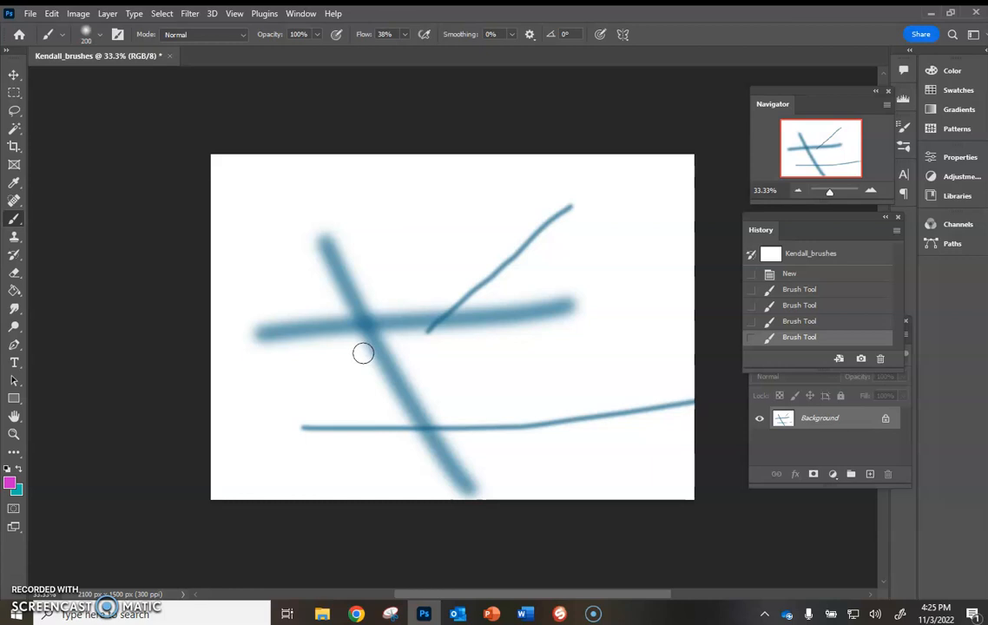
- Enlarge the brush to 500 px and paint three broad soft magenta strokes: a diagonal, one across the upper canvas and one down the right side
{"action": "left_click_drag", "start_coordinate": [545, 227], "coordinate": [289, 494]}
{"action": "left_click_drag", "start_coordinate": [235, 282], "coordinate": [514, 214]}
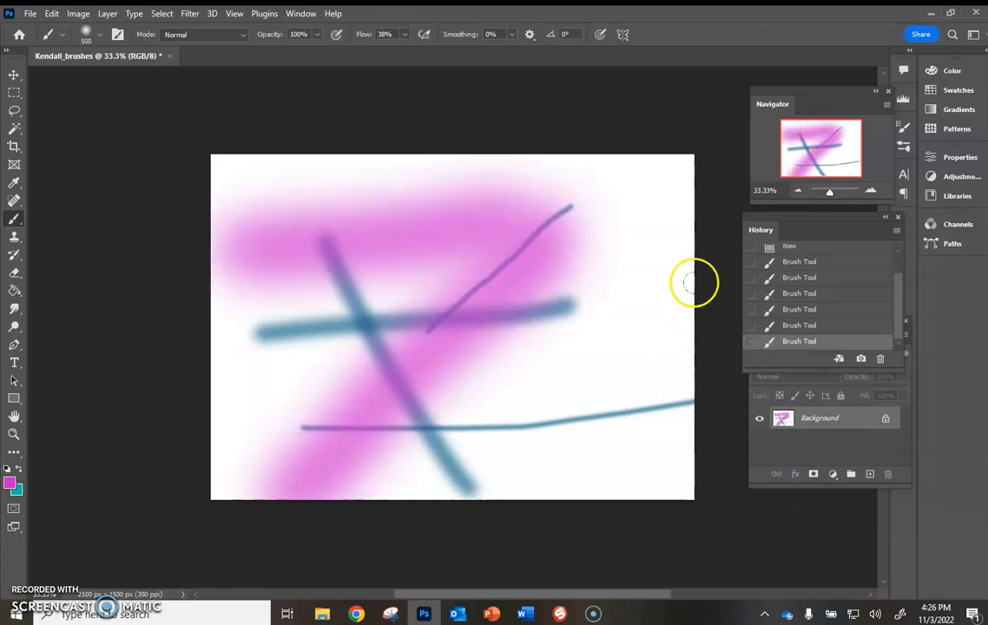
{"action": "left_click_drag", "start_coordinate": [690, 283], "coordinate": [594, 580]}
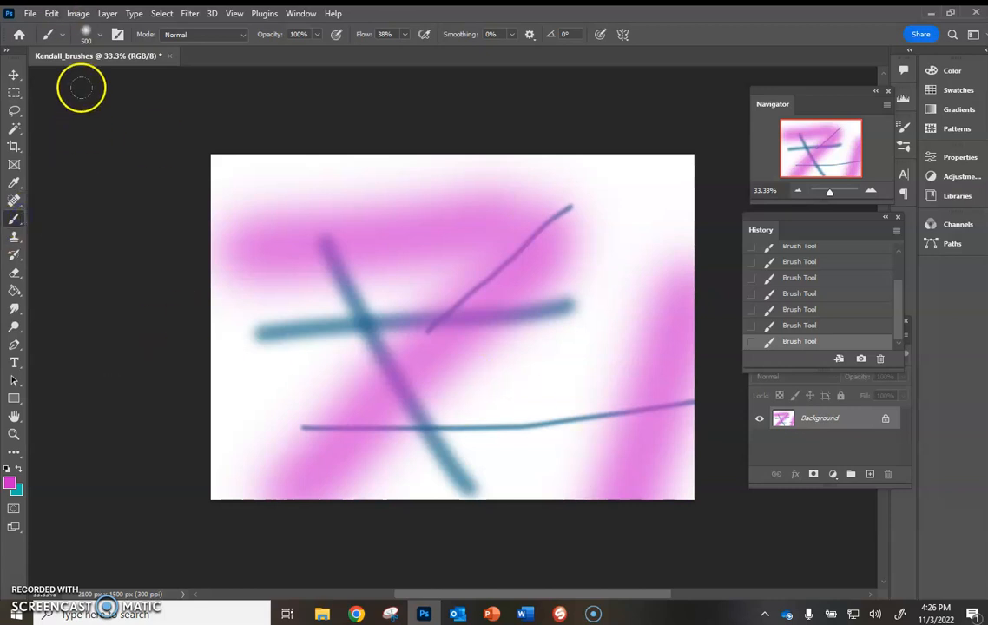
- Set the brush size to 97 px and paint a short vertical magenta stroke near the canvas's upper edge
{"action": "left_click", "coordinate": [98, 33]}
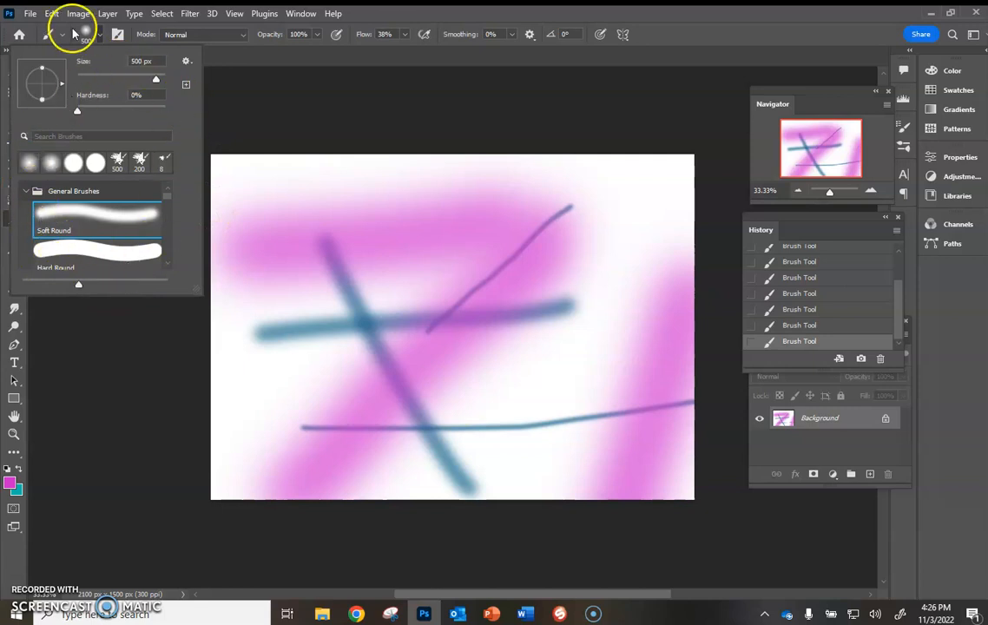
{"action": "left_click_drag", "start_coordinate": [154, 80], "coordinate": [157, 84]}
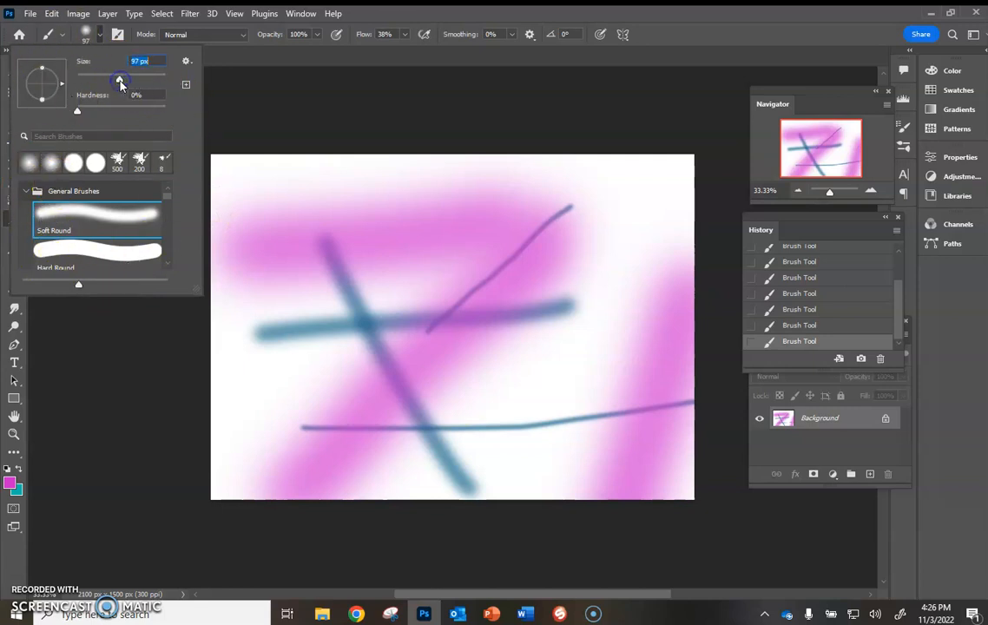
{"action": "left_click_drag", "start_coordinate": [399, 176], "coordinate": [399, 250]}
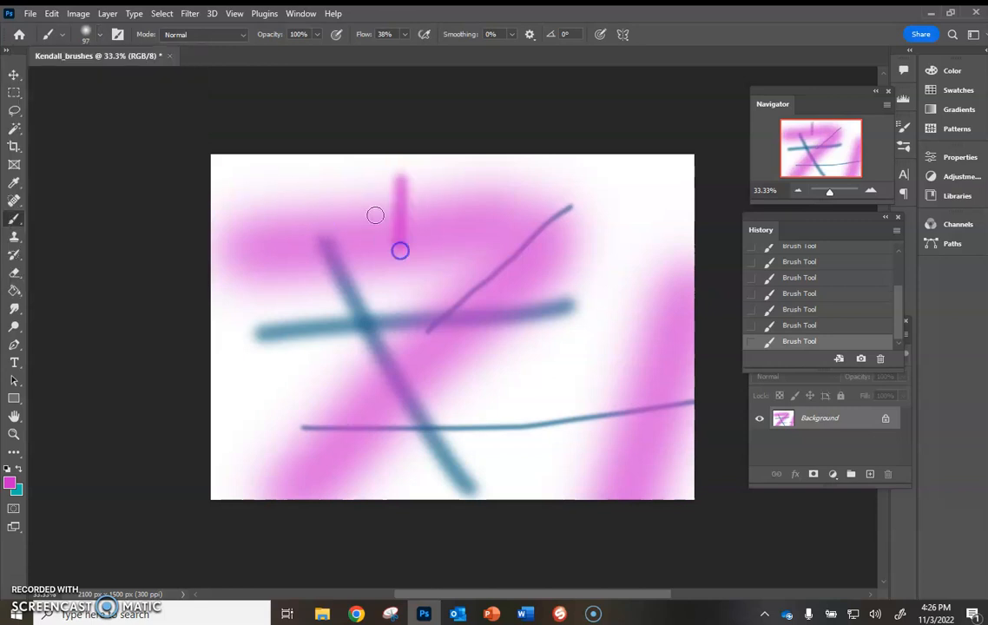
- Keep the brush hardness at 0% and paint a soft curved magenta stroke across the thin blue diagonal
{"action": "left_click", "coordinate": [100, 39]}
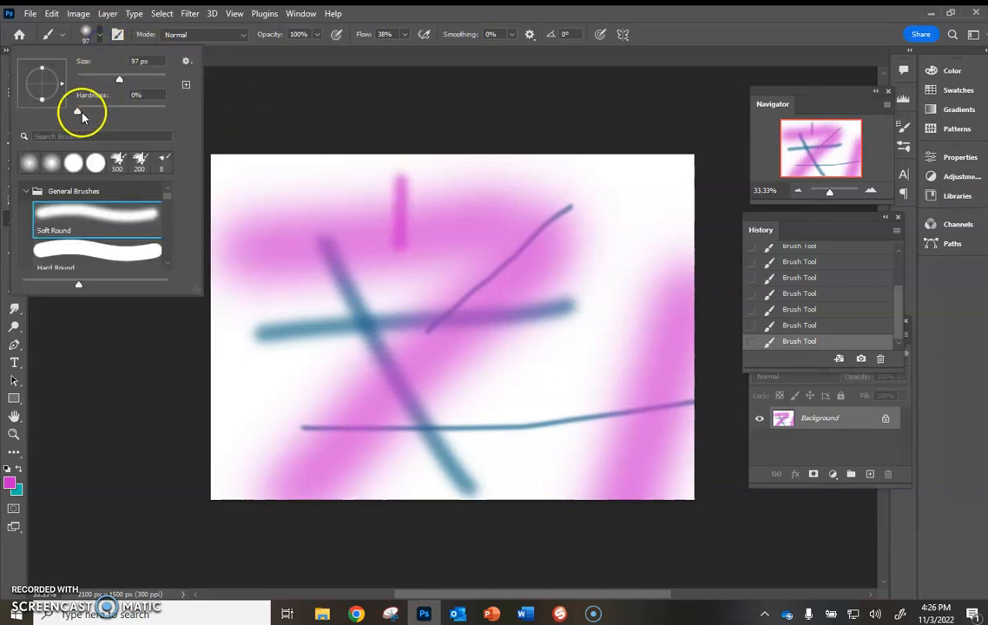
{"action": "left_click_drag", "start_coordinate": [77, 111], "coordinate": [80, 115]}
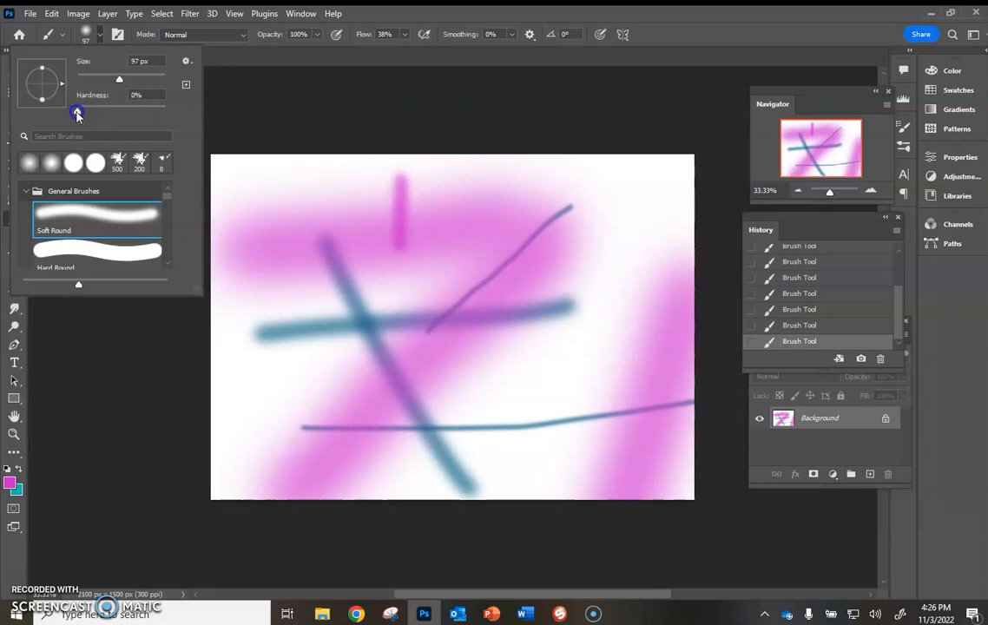
{"action": "mouse_move", "coordinate": [626, 229]}
{"action": "left_mouse_down"}
{"action": "mouse_move", "coordinate": [585, 259]}
{"action": "mouse_move", "coordinate": [470, 264]}
{"action": "left_mouse_up"}
- Set the brush hardness to 100% and paint four hard-edged magenta strokes: one horizontal along the top, two steep and one short at lower left
{"action": "left_click", "coordinate": [98, 33]}
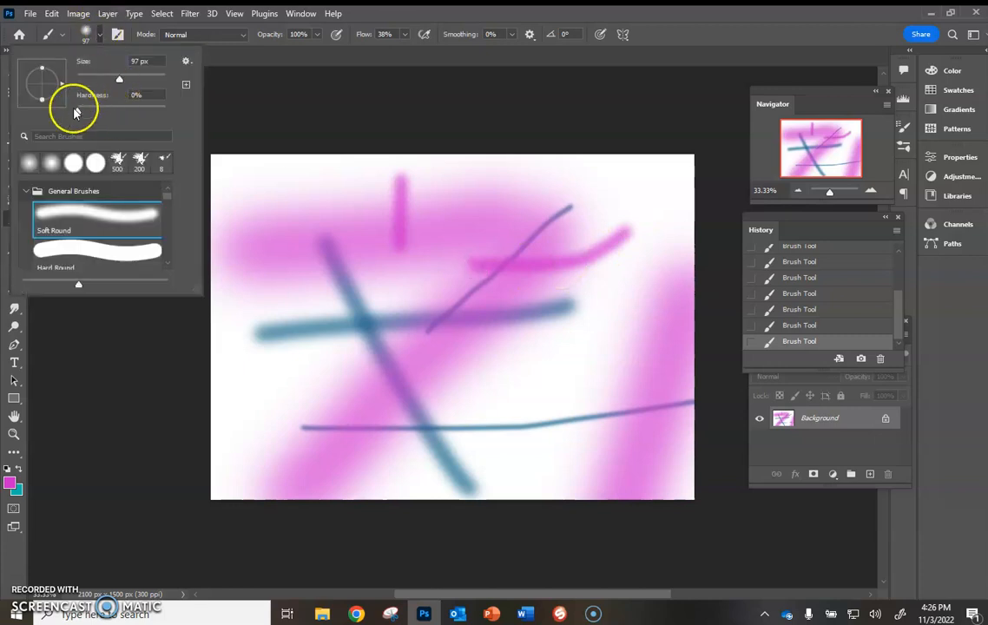
{"action": "left_click_drag", "start_coordinate": [265, 183], "coordinate": [513, 183]}
{"action": "left_click_drag", "start_coordinate": [336, 229], "coordinate": [311, 348]}
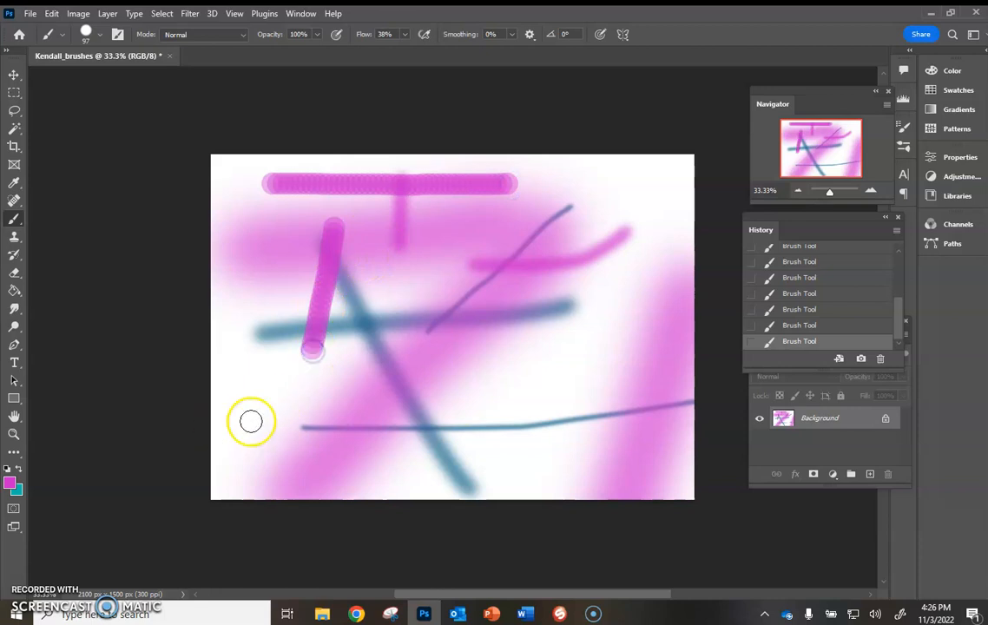
{"action": "left_click_drag", "start_coordinate": [260, 415], "coordinate": [336, 400]}
{"action": "left_click_drag", "start_coordinate": [611, 262], "coordinate": [588, 383]}
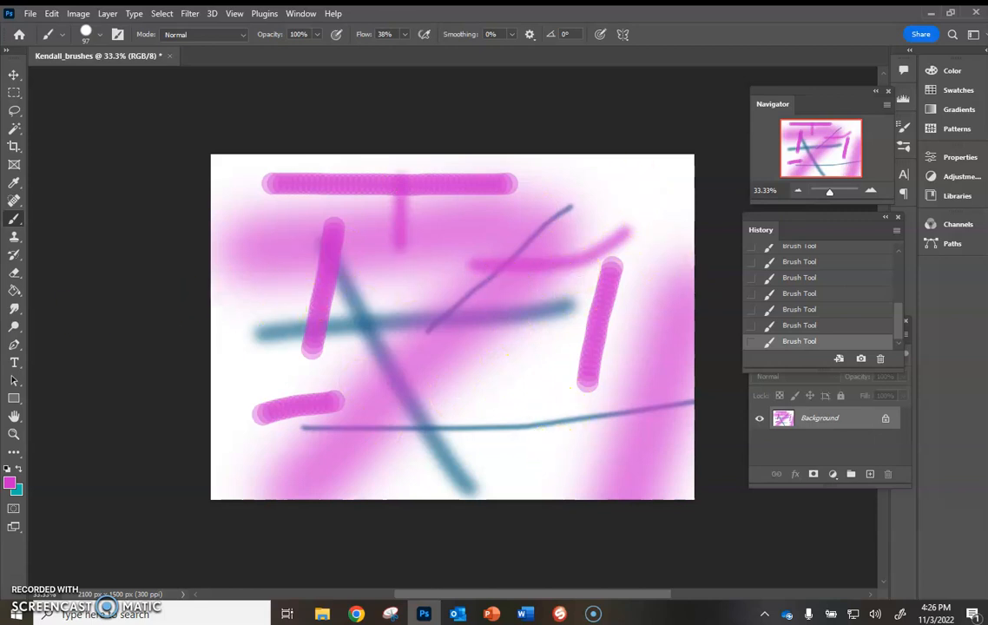
- Set the foreground color to green 16951f
{"action": "left_click", "coordinate": [11, 483]}
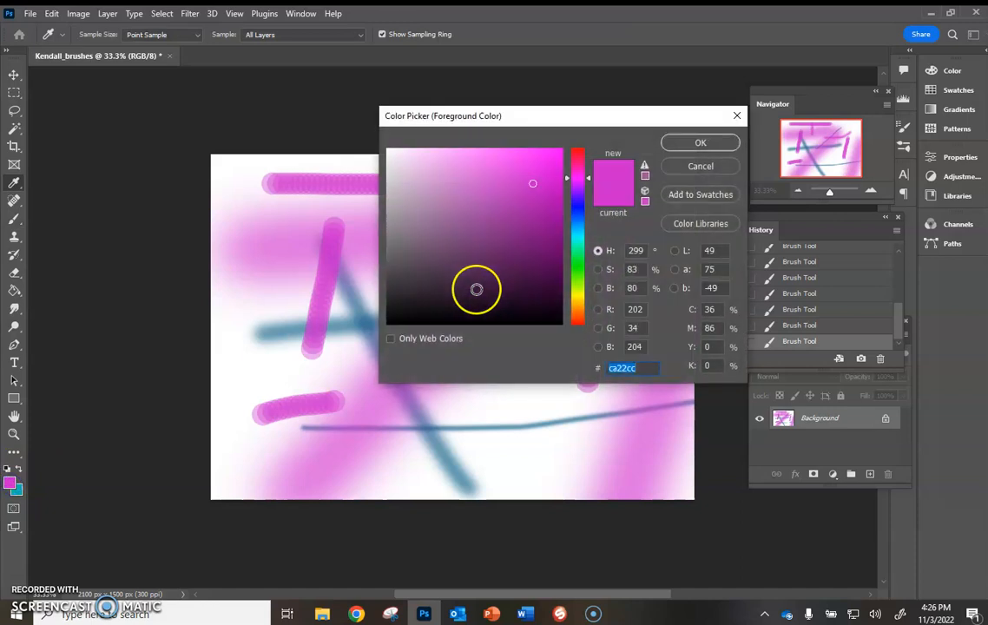
{"action": "left_click", "coordinate": [583, 269]}
{"action": "left_click", "coordinate": [540, 222]}
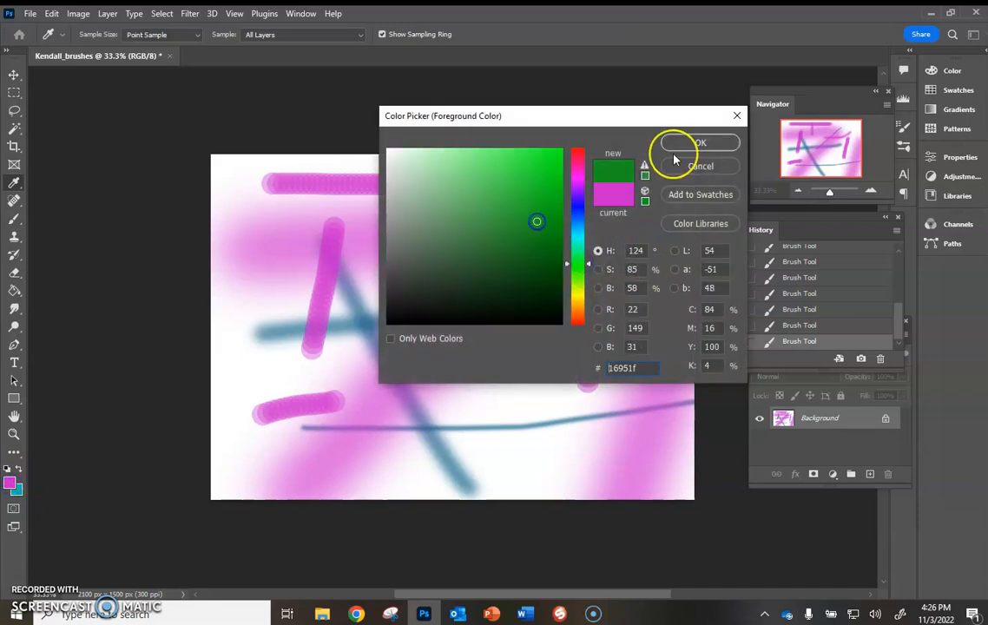
{"action": "left_click", "coordinate": [700, 142]}
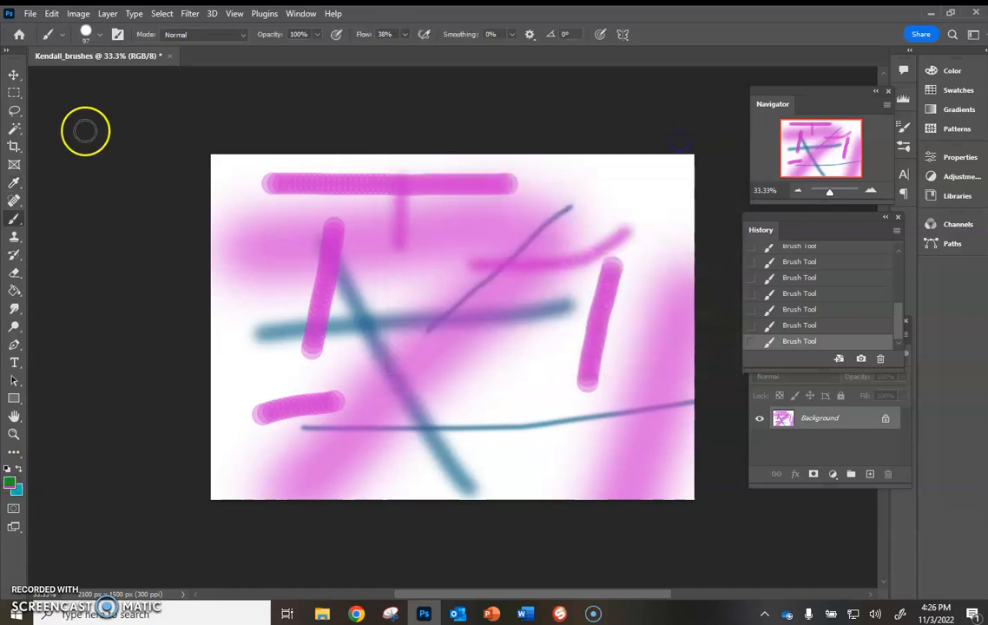
- Browse the brush presets and collapse the General, Dry Media, Wet Media and Special Effects brush folders
{"action": "left_click", "coordinate": [100, 35]}
{"action": "left_click", "coordinate": [99, 238]}
{"action": "scroll", "coordinate": [99, 239], "scroll_direction": "down", "scroll_amount": 2}
{"action": "scroll", "coordinate": [99, 238], "scroll_direction": "down", "scroll_amount": 4}
{"action": "scroll", "coordinate": [99, 238], "scroll_direction": "down", "scroll_amount": 4}
{"action": "scroll", "coordinate": [99, 238], "scroll_direction": "up", "scroll_amount": 10}
{"action": "left_click", "coordinate": [30, 198]}
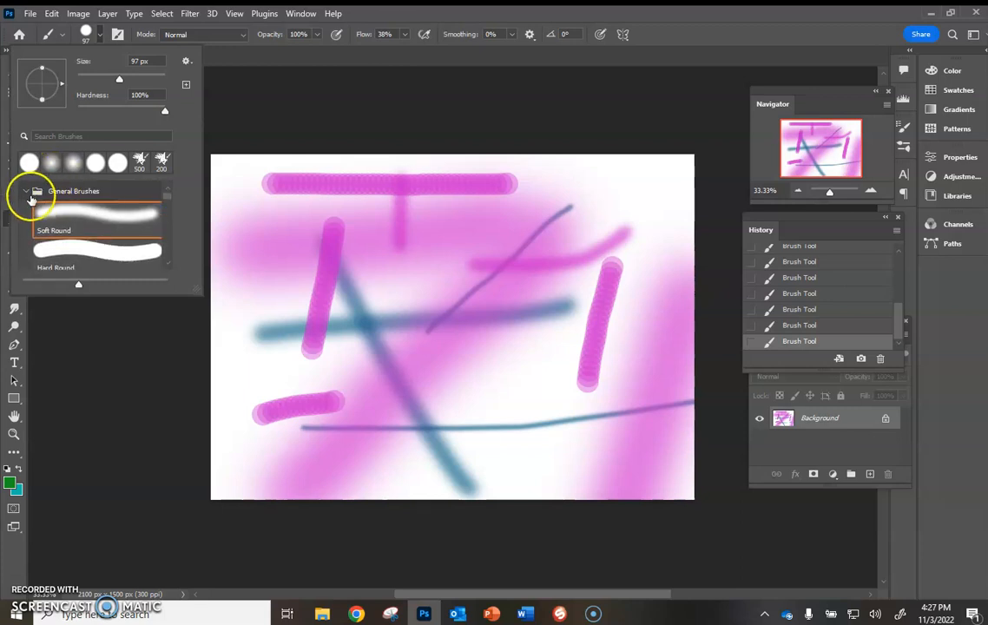
{"action": "left_click", "coordinate": [27, 192]}
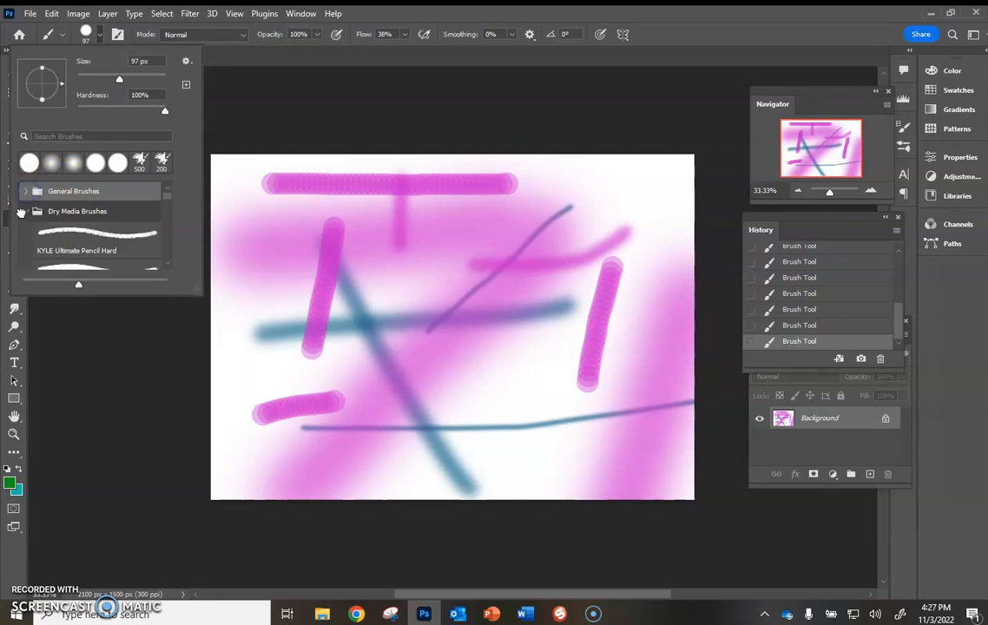
{"action": "left_click", "coordinate": [26, 212]}
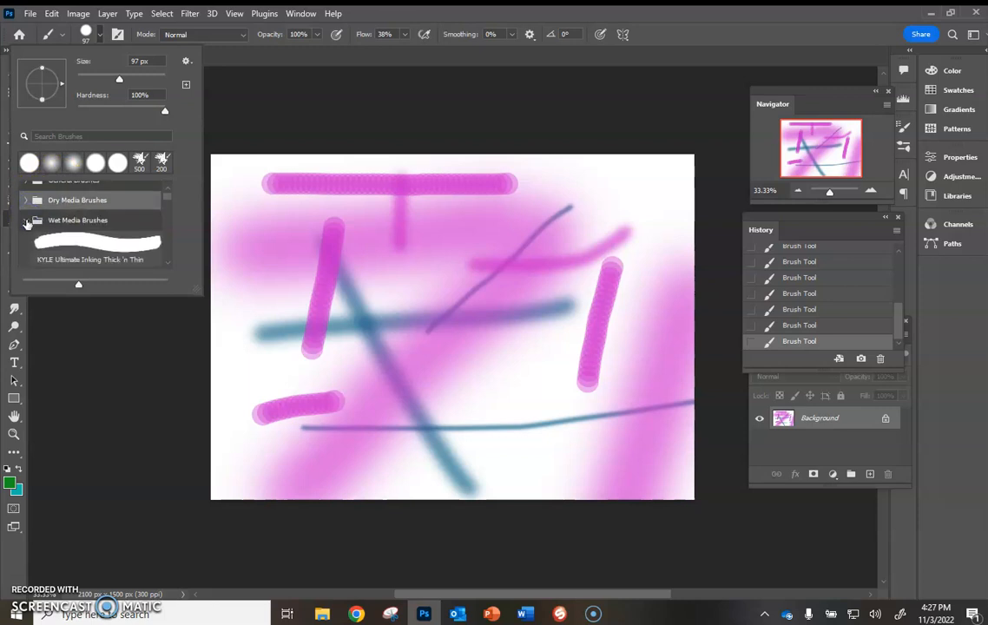
{"action": "left_click", "coordinate": [26, 220]}
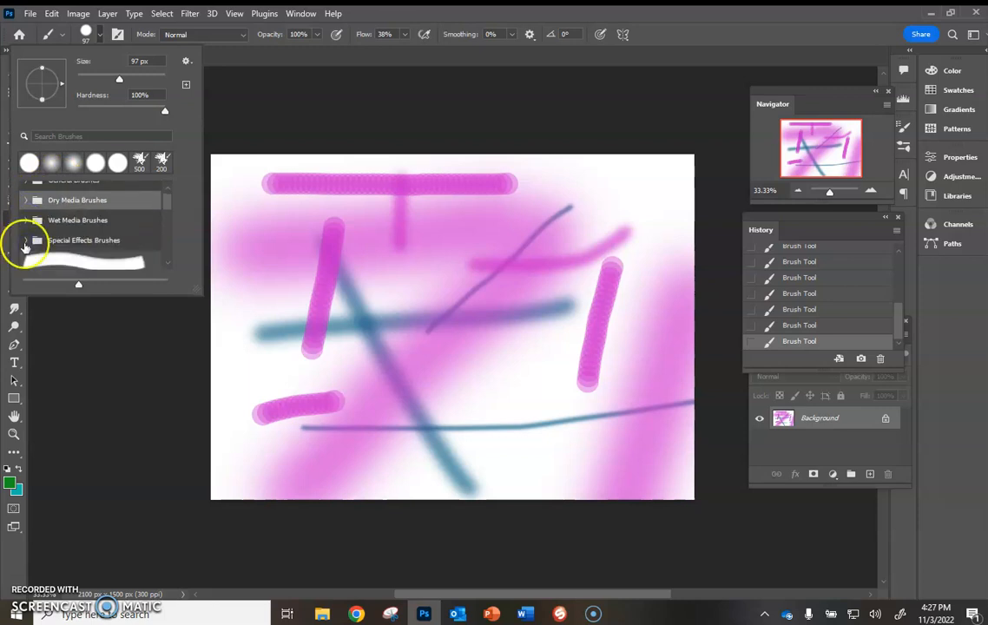
{"action": "left_click", "coordinate": [27, 208]}
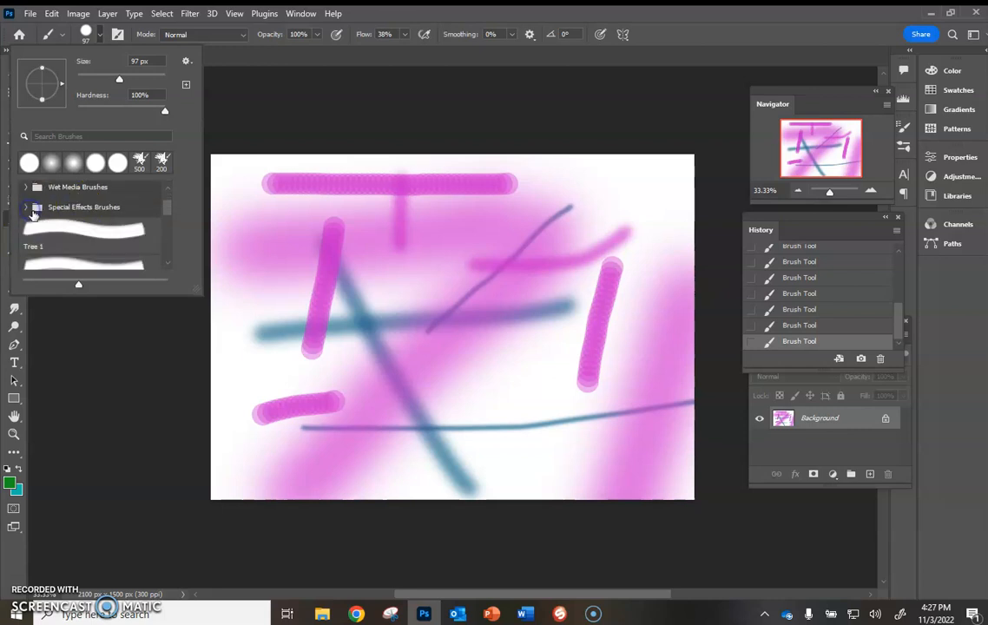
{"action": "scroll", "coordinate": [109, 209], "scroll_direction": "up", "scroll_amount": 2}
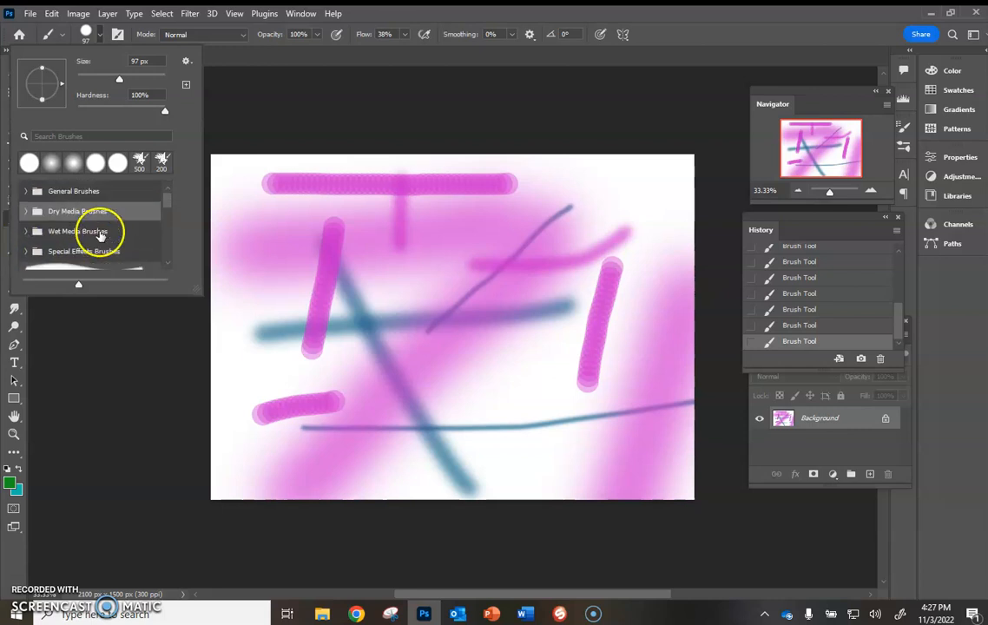
- Expand the General Brushes and Dry Media Brushes folders and choose the KYLE Ultimate Pencil Hard brush
{"action": "left_click", "coordinate": [26, 191]}
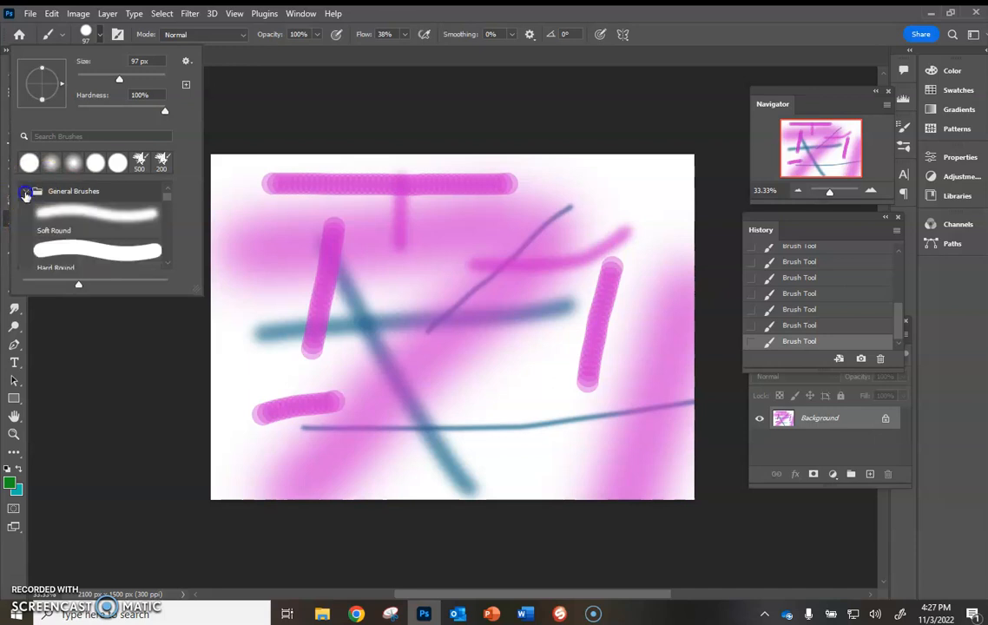
{"action": "scroll", "coordinate": [80, 245], "scroll_direction": "down", "scroll_amount": 1}
{"action": "scroll", "coordinate": [81, 245], "scroll_direction": "down", "scroll_amount": 5}
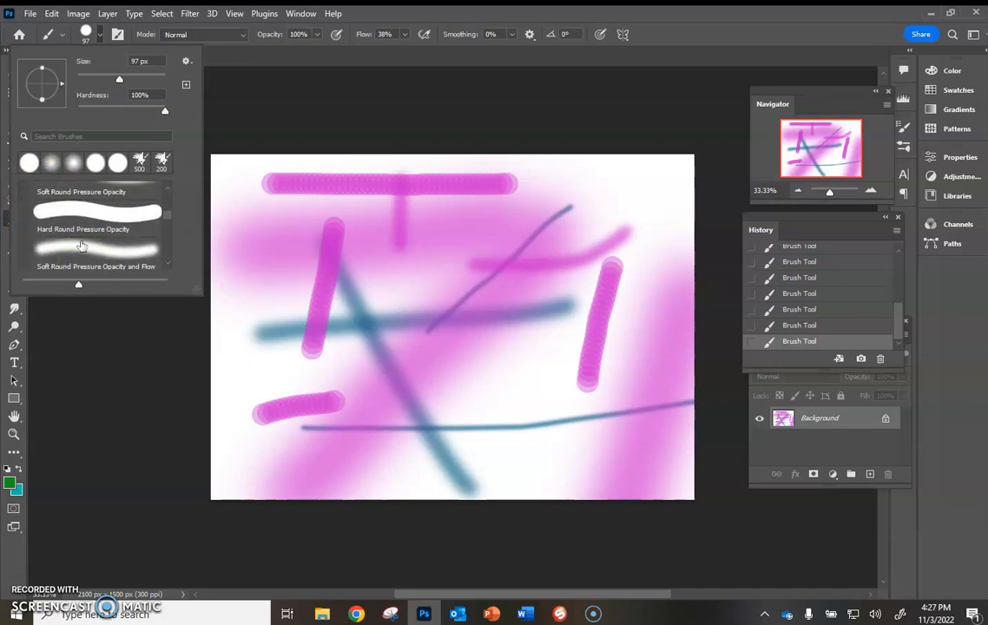
{"action": "left_click", "coordinate": [26, 224]}
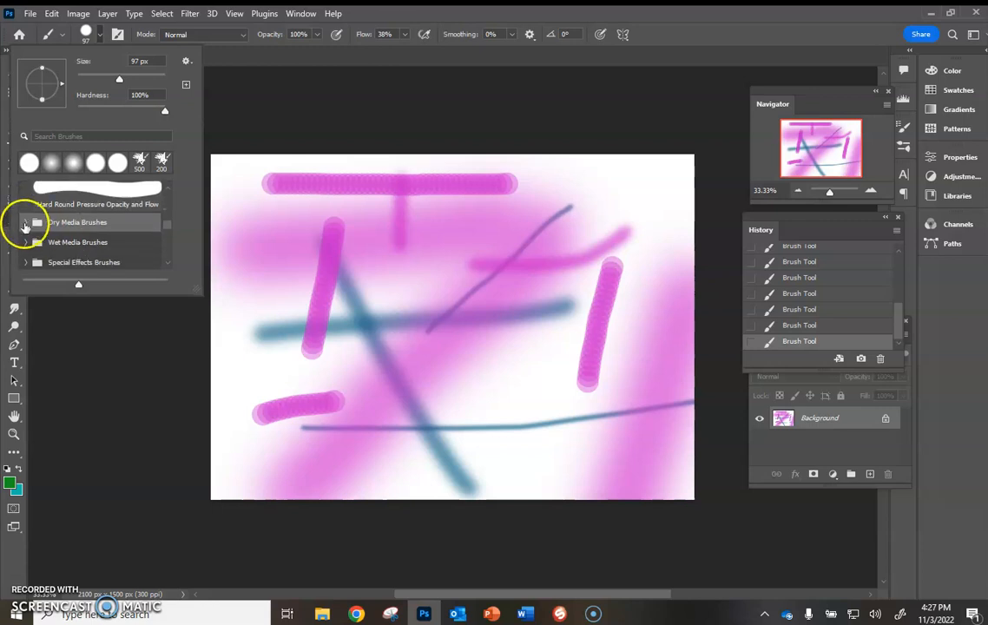
{"action": "scroll", "coordinate": [104, 244], "scroll_direction": "down", "scroll_amount": 3}
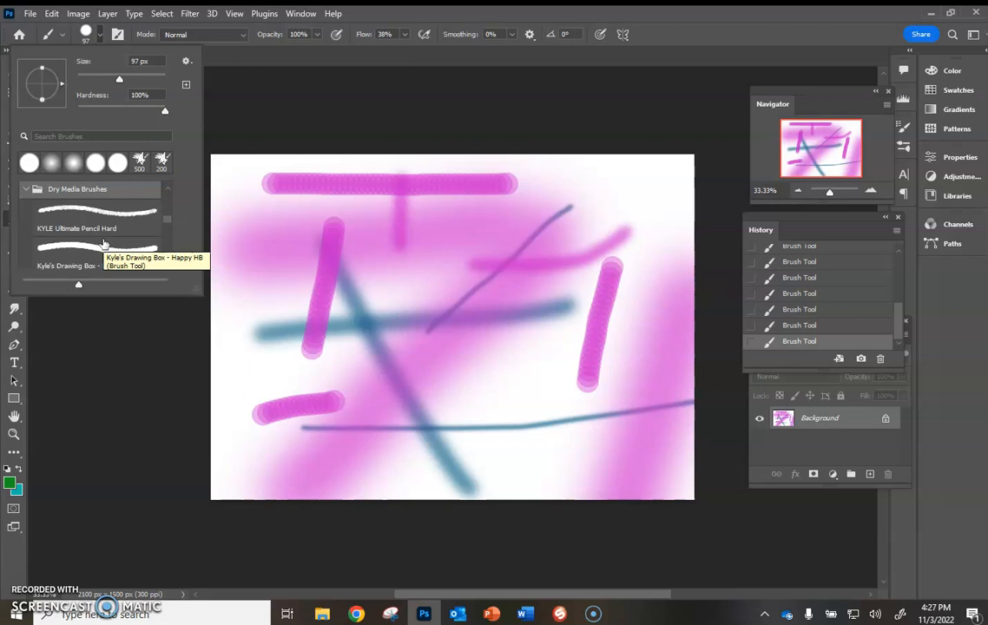
{"action": "left_click", "coordinate": [104, 219]}
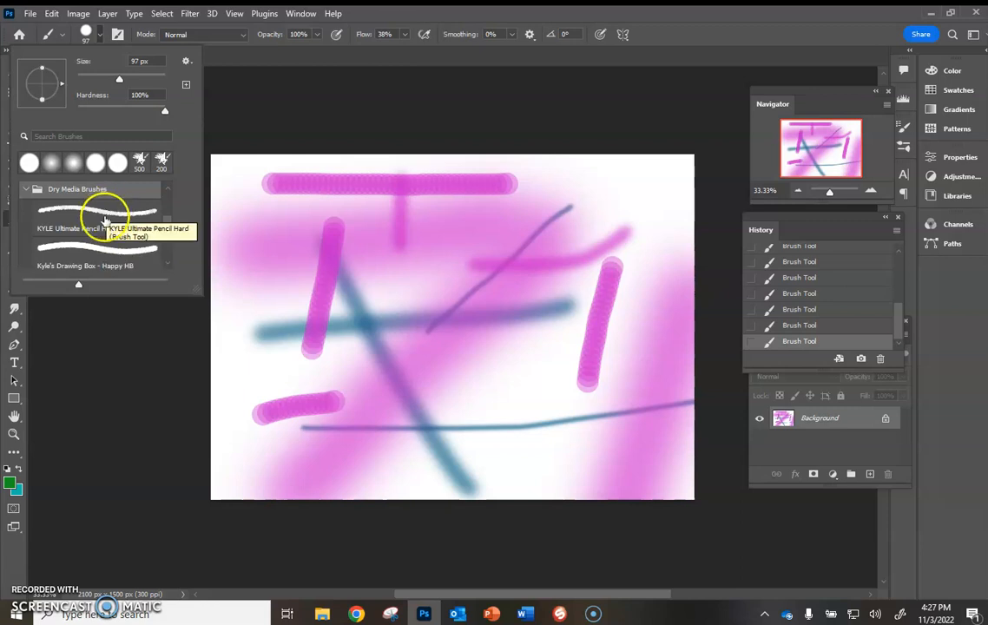
{"action": "left_click", "coordinate": [105, 221]}
- Choose the Kyle's Ultimate Pastel Palooza brush and paint a green textured stroke sloping across the upper right of the canvas
{"action": "scroll", "coordinate": [115, 259], "scroll_direction": "down", "scroll_amount": 3}
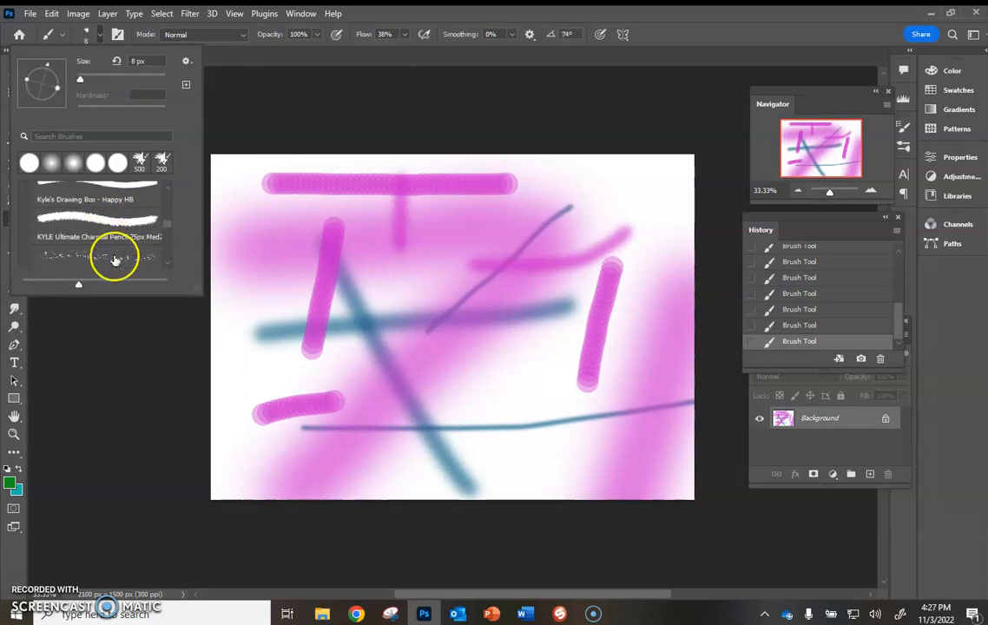
{"action": "scroll", "coordinate": [117, 227], "scroll_direction": "down", "scroll_amount": 1}
{"action": "scroll", "coordinate": [119, 234], "scroll_direction": "down", "scroll_amount": 1}
{"action": "scroll", "coordinate": [114, 241], "scroll_direction": "up", "scroll_amount": 1}
{"action": "left_click", "coordinate": [79, 242]}
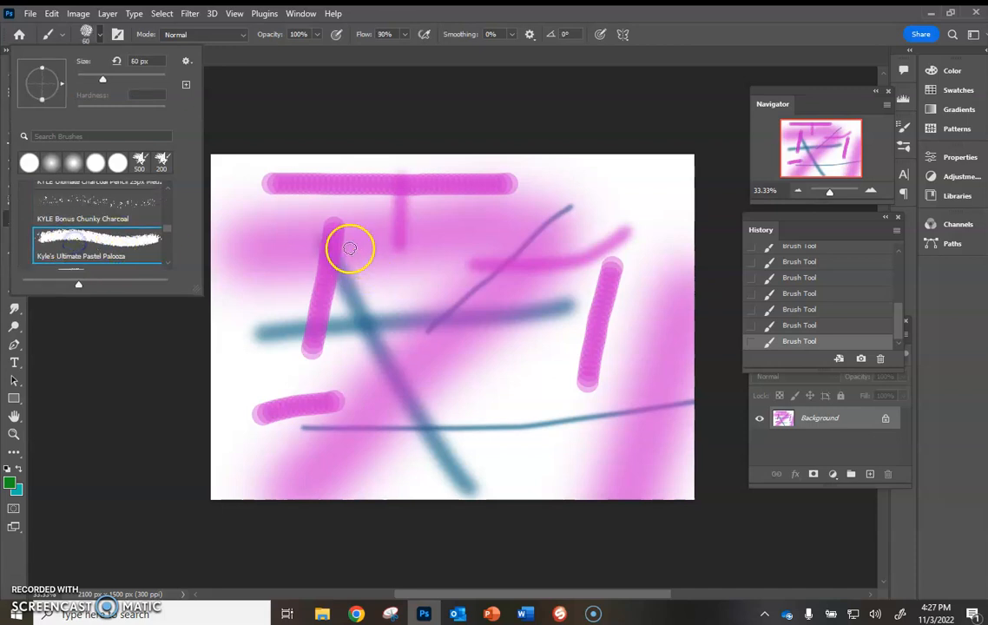
{"action": "mouse_move", "coordinate": [659, 179]}
{"action": "left_mouse_down"}
{"action": "mouse_move", "coordinate": [421, 232]}
{"action": "mouse_move", "coordinate": [382, 231]}
{"action": "left_mouse_up"}
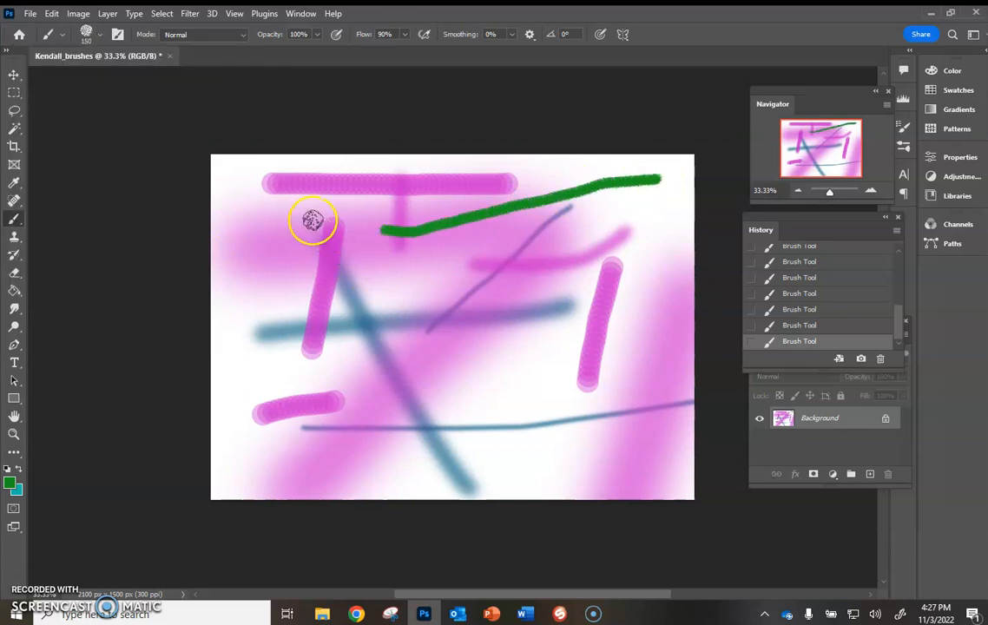
- Paint three thick green pastel strokes around the canvas and dab a 1200 px splatter near its center
{"action": "left_click_drag", "start_coordinate": [311, 213], "coordinate": [311, 296]}
{"action": "left_click_drag", "start_coordinate": [257, 398], "coordinate": [308, 381]}
{"action": "left_click_drag", "start_coordinate": [379, 370], "coordinate": [414, 356]}
{"action": "left_click_drag", "start_coordinate": [632, 444], "coordinate": [477, 447]}
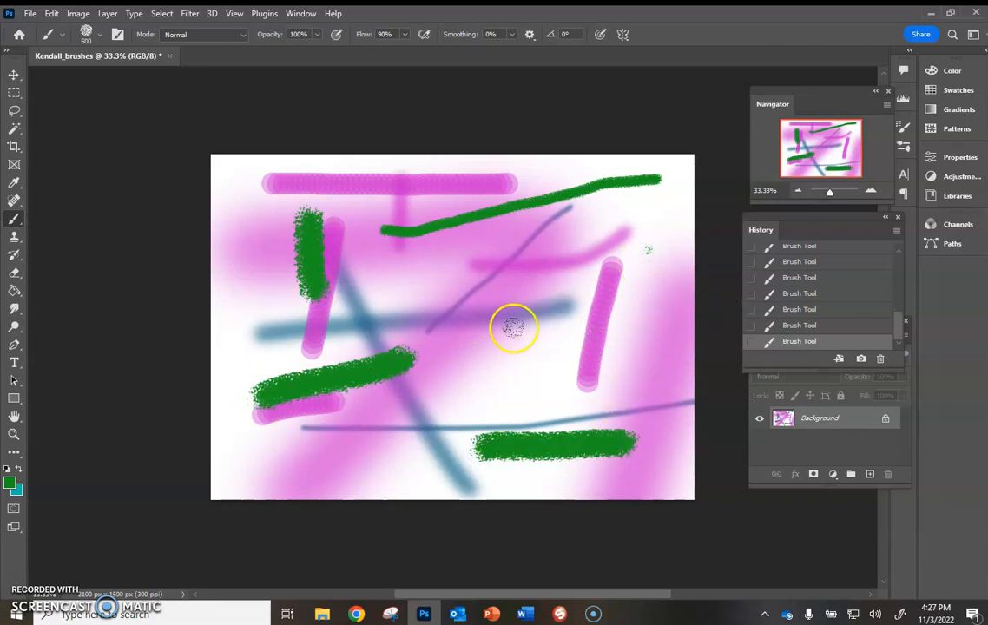
{"action": "left_click_drag", "start_coordinate": [512, 327], "coordinate": [515, 326]}
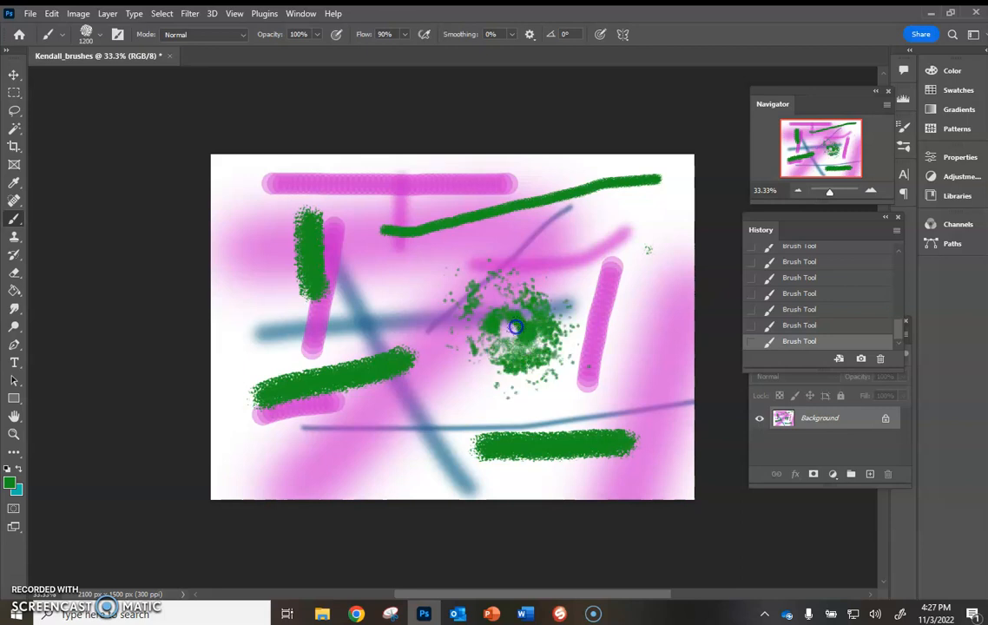
- Set the foreground color to a bright yellow
{"action": "left_click", "coordinate": [10, 484]}
{"action": "left_click", "coordinate": [574, 289]}
{"action": "left_click", "coordinate": [535, 153]}
{"action": "left_click", "coordinate": [667, 146]}
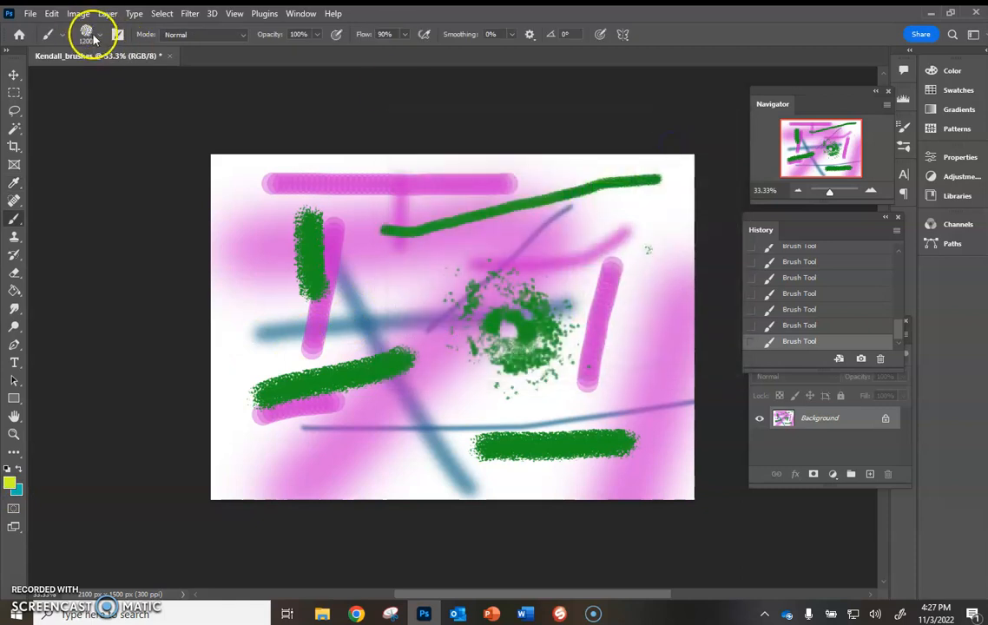
- Dab two yellow splatters with the 1200 px pastel brush, below the vertical green stroke and over the central green splatter
{"action": "left_click", "coordinate": [96, 34]}
{"action": "scroll", "coordinate": [96, 227], "scroll_direction": "down", "scroll_amount": 2}
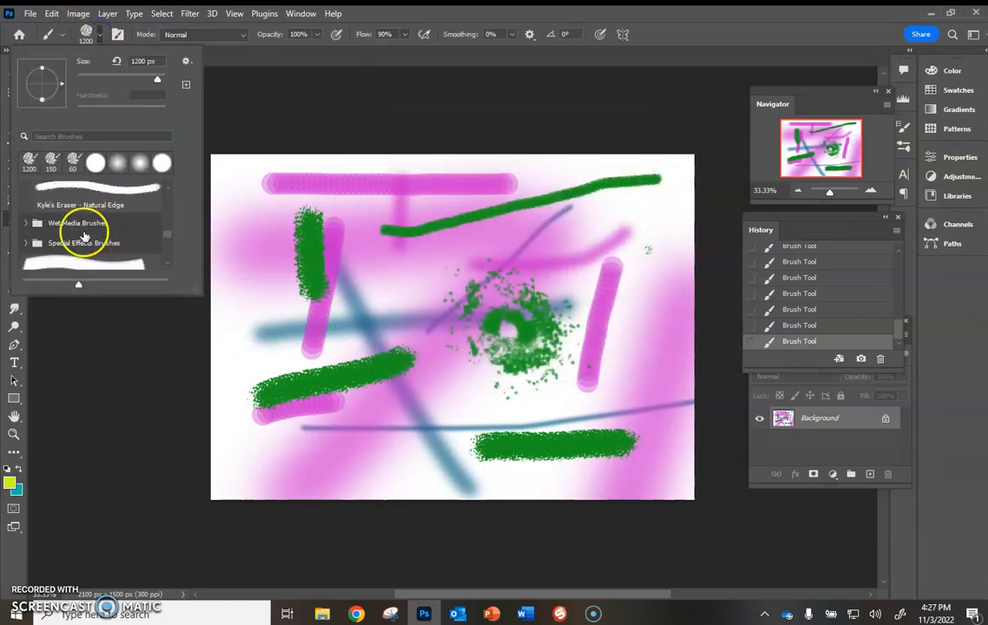
{"action": "left_click", "coordinate": [25, 226]}
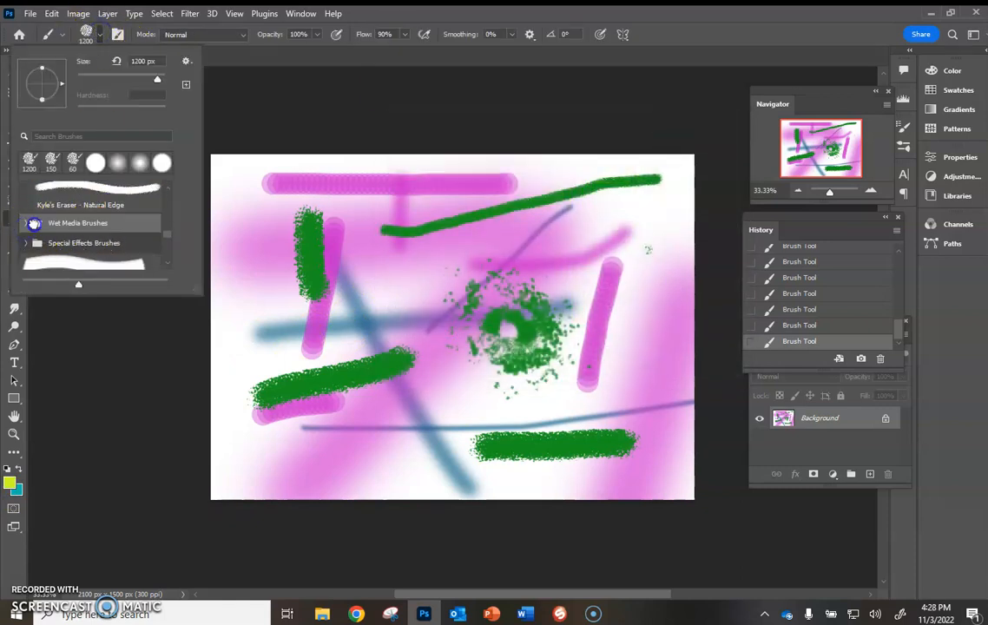
{"action": "double_click", "coordinate": [84, 226]}
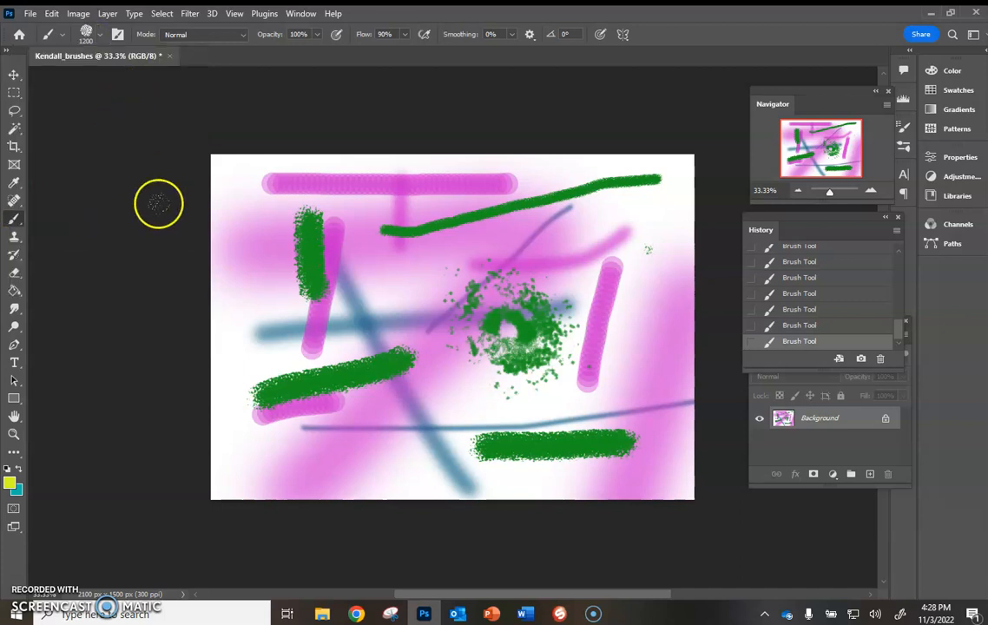
{"action": "left_click", "coordinate": [336, 313]}
{"action": "left_click", "coordinate": [526, 323]}
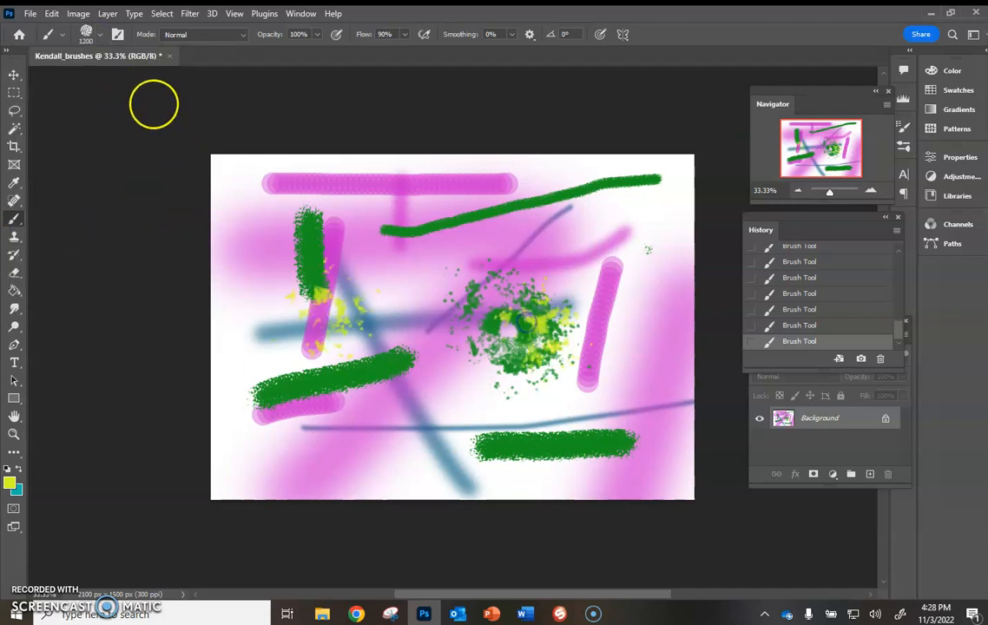
- Expand the Wet Media Brushes folder and choose the Kyle's Paintbox Wet Blender brush
{"action": "left_click", "coordinate": [91, 35]}
{"action": "scroll", "coordinate": [77, 236], "scroll_direction": "down", "scroll_amount": 3}
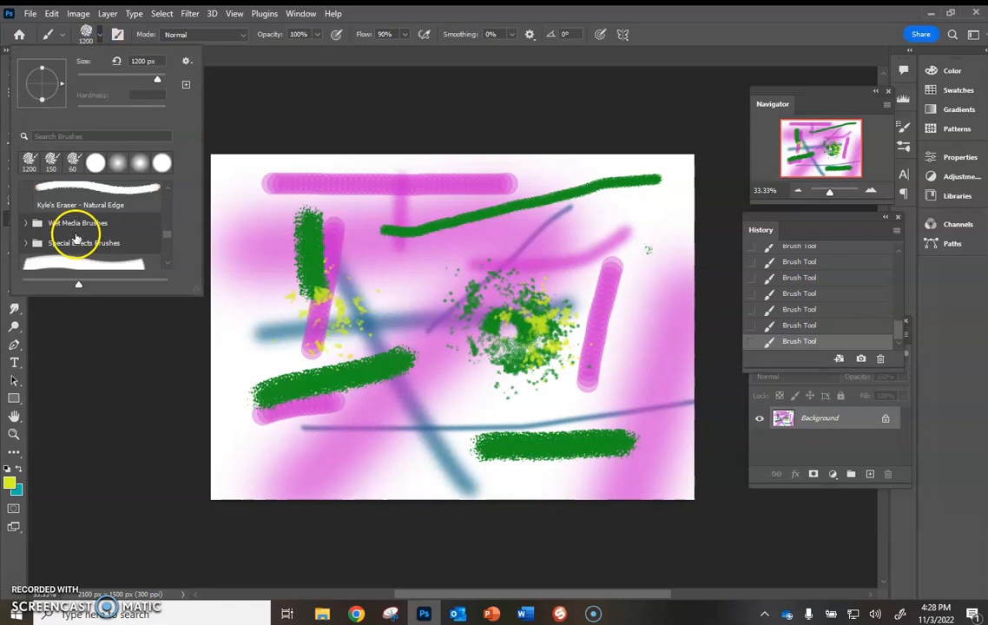
{"action": "left_click", "coordinate": [25, 224]}
{"action": "scroll", "coordinate": [78, 241], "scroll_direction": "down", "scroll_amount": 2}
{"action": "scroll", "coordinate": [80, 246], "scroll_direction": "down", "scroll_amount": 1}
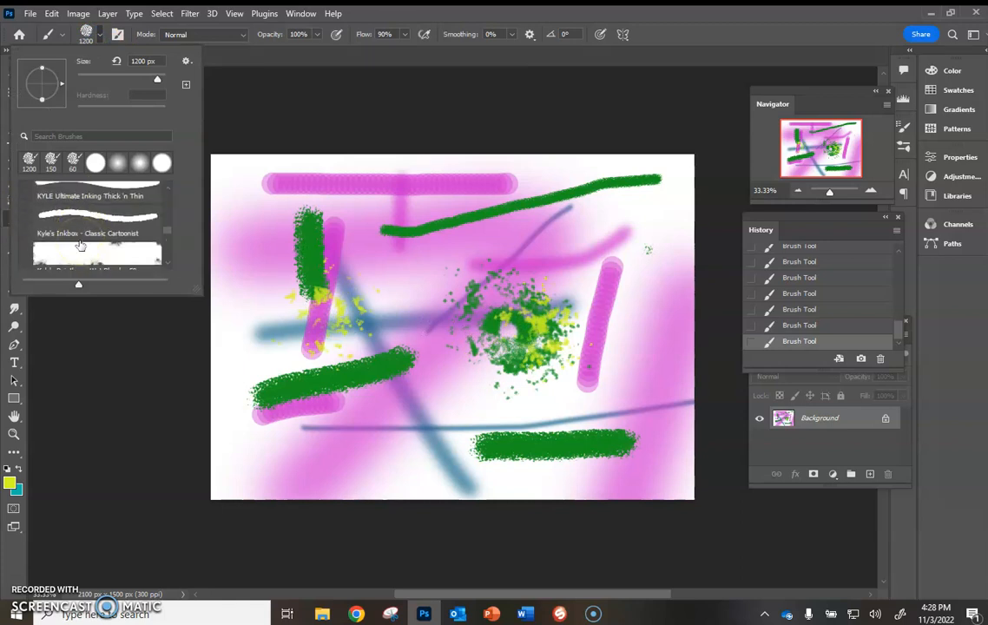
{"action": "scroll", "coordinate": [80, 246], "scroll_direction": "down", "scroll_amount": 1}
{"action": "left_click", "coordinate": [81, 239]}
- Smudge the painted strokes across the canvas with the wet blender, enlarging the brush from 50 to 90 and 800 px
{"action": "mouse_move", "coordinate": [430, 195]}
{"action": "left_mouse_down"}
{"action": "mouse_move", "coordinate": [362, 300]}
{"action": "mouse_move", "coordinate": [293, 371]}
{"action": "left_mouse_up"}
{"action": "left_click_drag", "start_coordinate": [221, 239], "coordinate": [564, 328]}
{"action": "mouse_move", "coordinate": [607, 213]}
{"action": "left_mouse_down"}
{"action": "mouse_move", "coordinate": [546, 282]}
{"action": "mouse_move", "coordinate": [471, 421]}
{"action": "mouse_move", "coordinate": [403, 487]}
{"action": "left_mouse_up"}
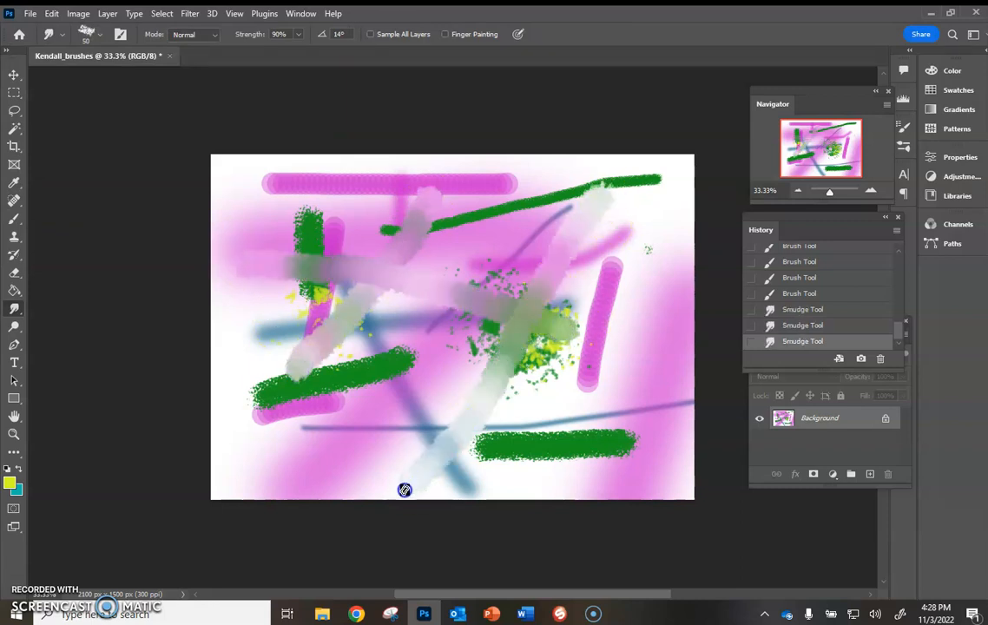
{"action": "mouse_move", "coordinate": [625, 463]}
{"action": "left_mouse_down"}
{"action": "mouse_move", "coordinate": [549, 365]}
{"action": "mouse_move", "coordinate": [681, 368]}
{"action": "mouse_move", "coordinate": [464, 288]}
{"action": "left_mouse_up"}
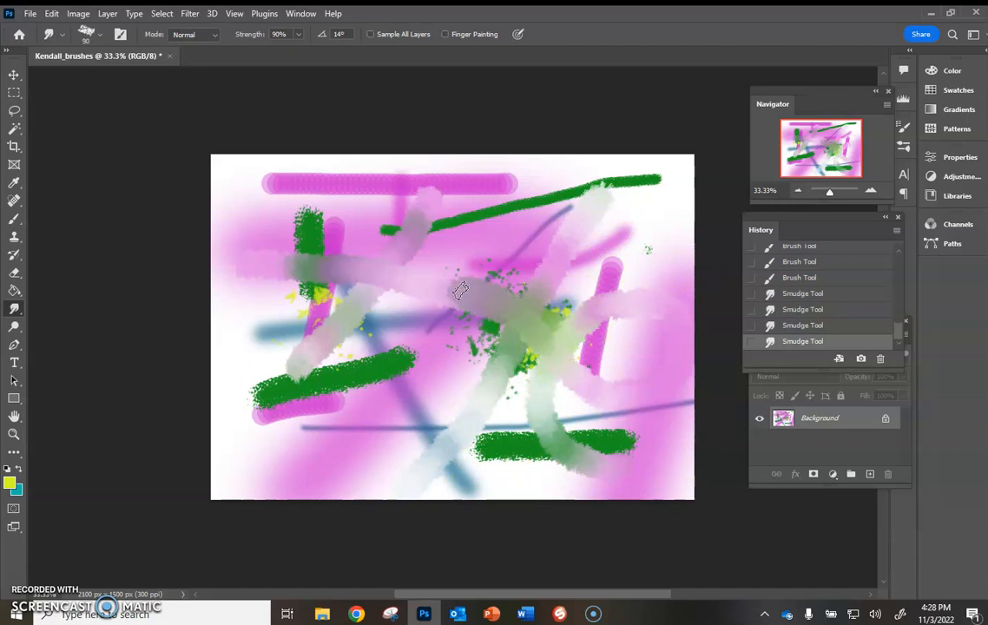
{"action": "mouse_move", "coordinate": [457, 292]}
{"action": "left_mouse_down"}
{"action": "mouse_move", "coordinate": [537, 240]}
{"action": "mouse_move", "coordinate": [563, 474]}
{"action": "mouse_move", "coordinate": [421, 337]}
{"action": "left_mouse_up"}
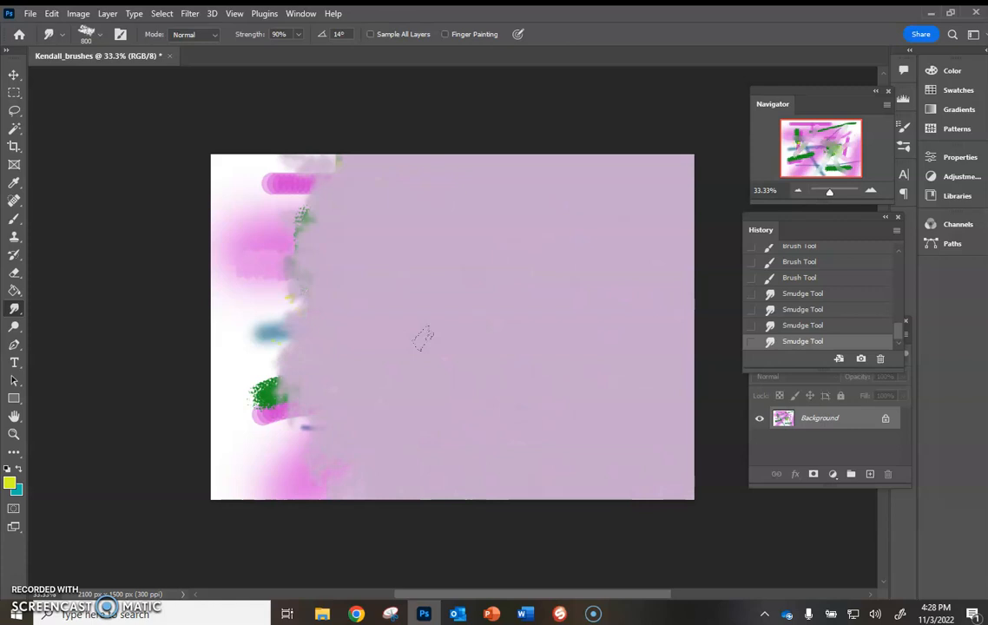
- Undo the smudges and yellow splatters by stepping back in History to the state with the central green splatter
{"action": "key", "text": "ctrl+z"}
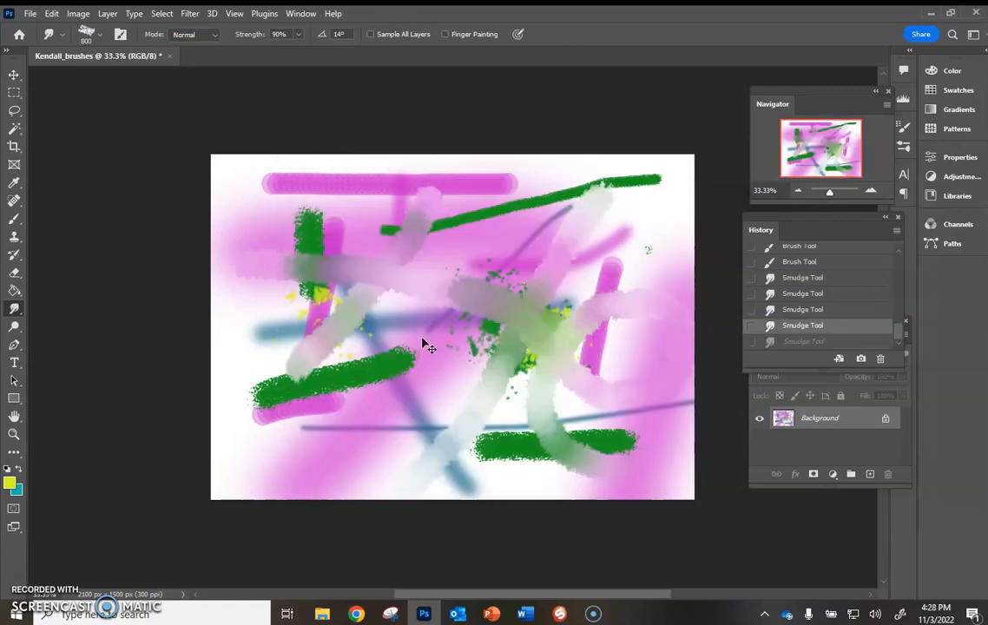
{"action": "left_click", "coordinate": [799, 309]}
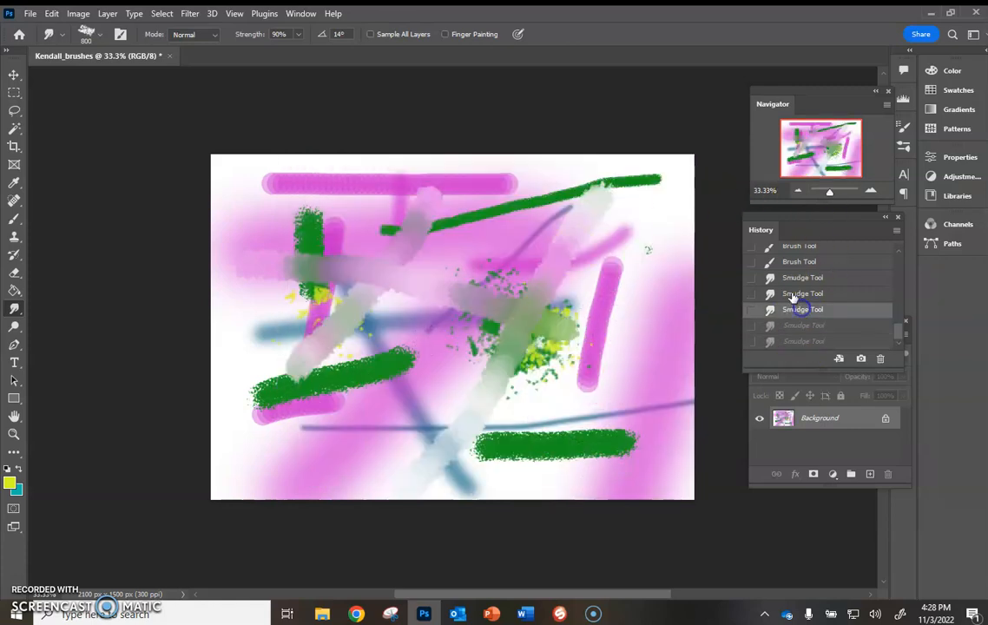
{"action": "left_click_drag", "start_coordinate": [764, 240], "coordinate": [618, 214]}
{"action": "scroll", "coordinate": [641, 249], "scroll_direction": "up", "scroll_amount": 2}
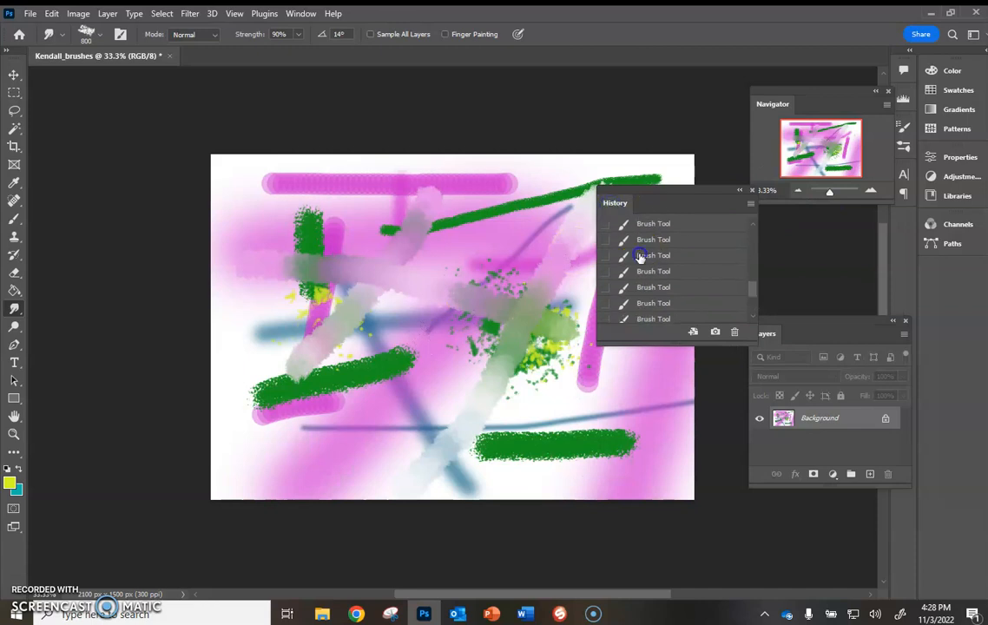
{"action": "left_click", "coordinate": [638, 256]}
{"action": "left_click", "coordinate": [649, 303]}
{"action": "mouse_move", "coordinate": [678, 206]}
{"action": "left_mouse_down"}
{"action": "mouse_move", "coordinate": [721, 226]}
{"action": "mouse_move", "coordinate": [777, 224]}
{"action": "left_mouse_up"}
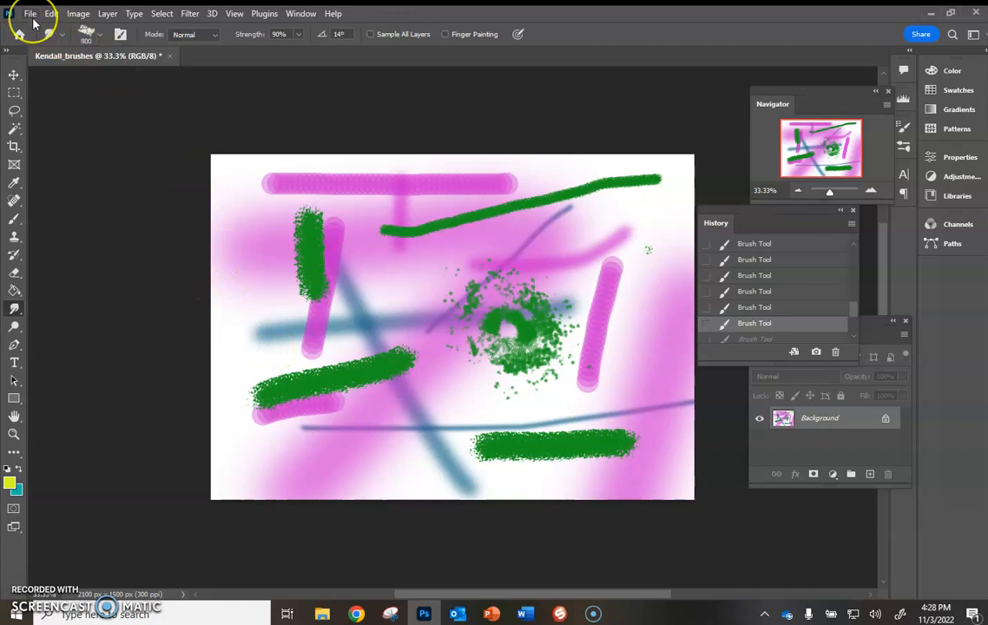
{"action": "left_click", "coordinate": [300, 317]}
- Start saving the document under a chosen location on the computer instead of Creative Cloud
{"action": "left_click", "coordinate": [31, 14]}
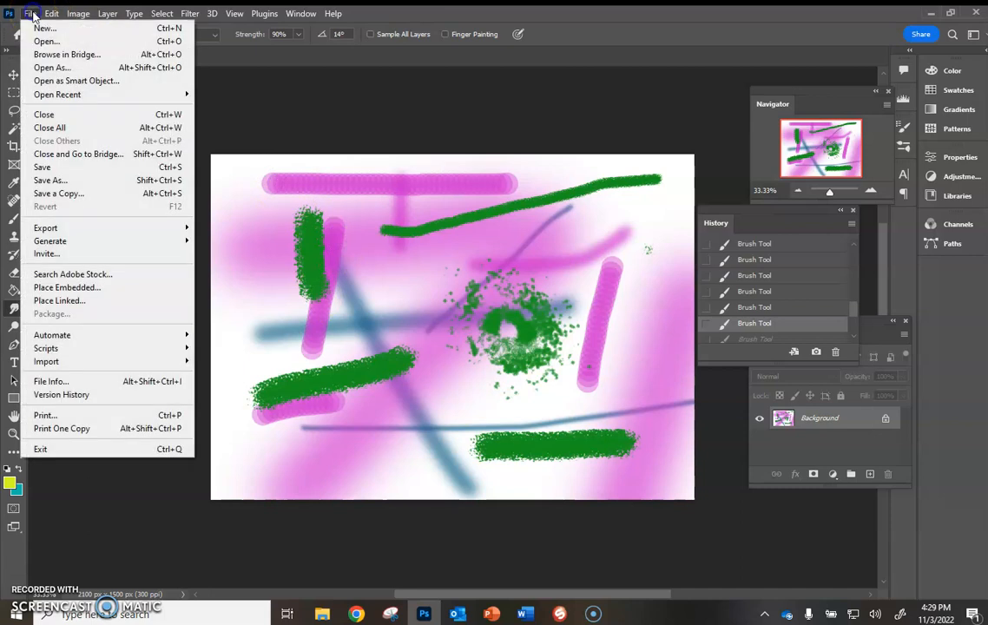
{"action": "left_click", "coordinate": [61, 183]}
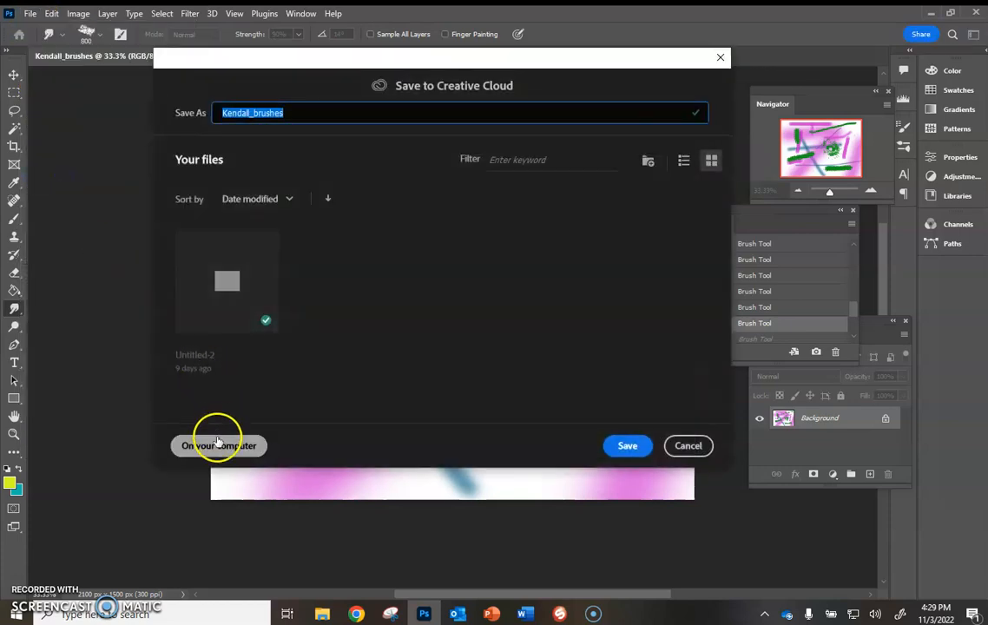
{"action": "left_click", "coordinate": [218, 446]}
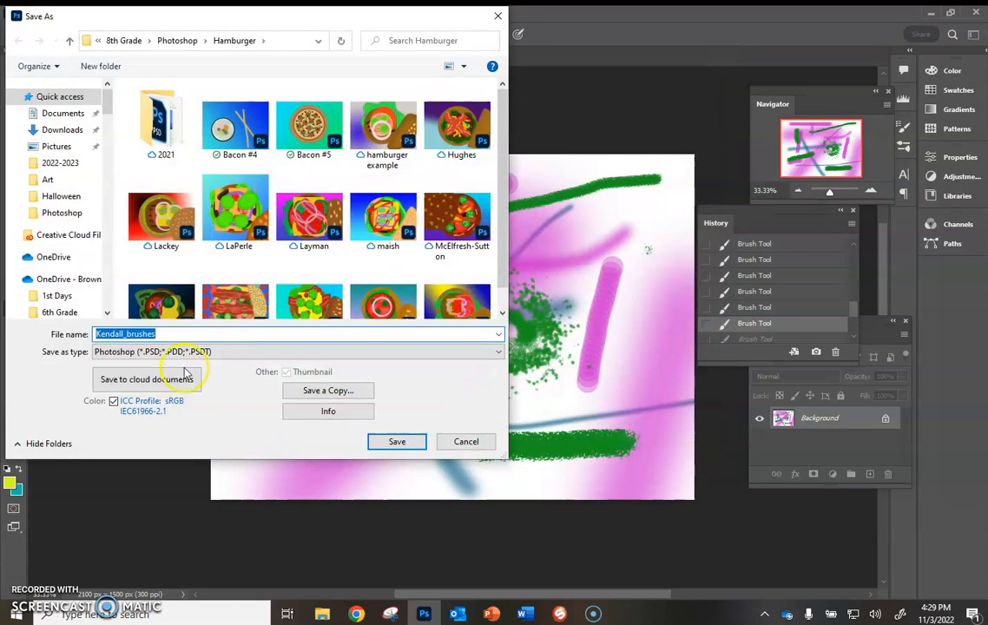
- Save the document as a Photoshop file in the art folder on the G: drive, replacing the existing file
{"action": "scroll", "coordinate": [54, 247], "scroll_direction": "down", "scroll_amount": 6}
{"action": "scroll", "coordinate": [54, 250], "scroll_direction": "down", "scroll_amount": 15}
{"action": "scroll", "coordinate": [57, 250], "scroll_direction": "down", "scroll_amount": 10}
{"action": "left_click", "coordinate": [57, 142]}
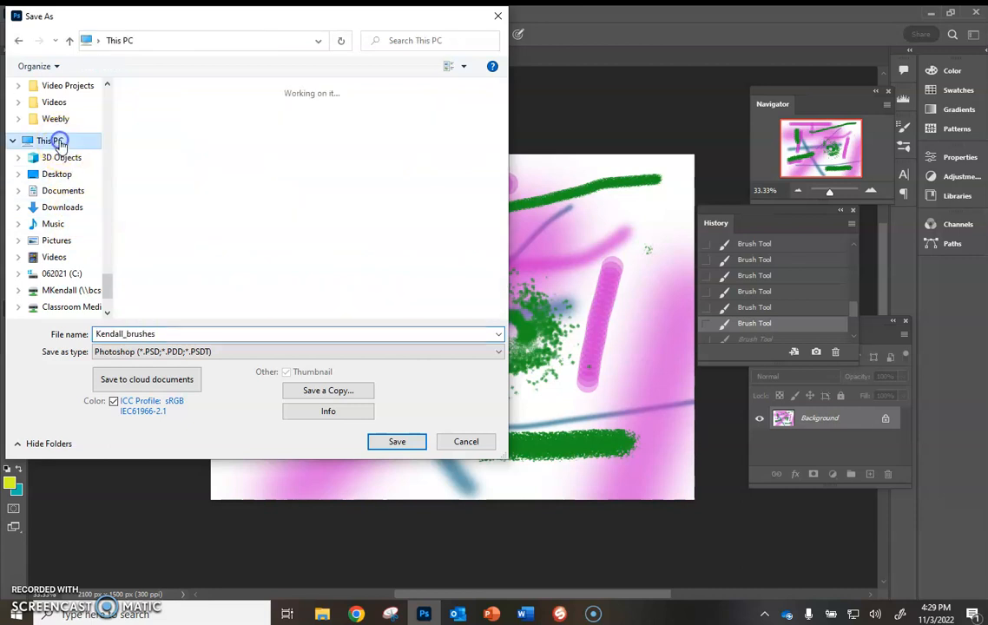
{"action": "scroll", "coordinate": [56, 223], "scroll_direction": "down", "scroll_amount": 1}
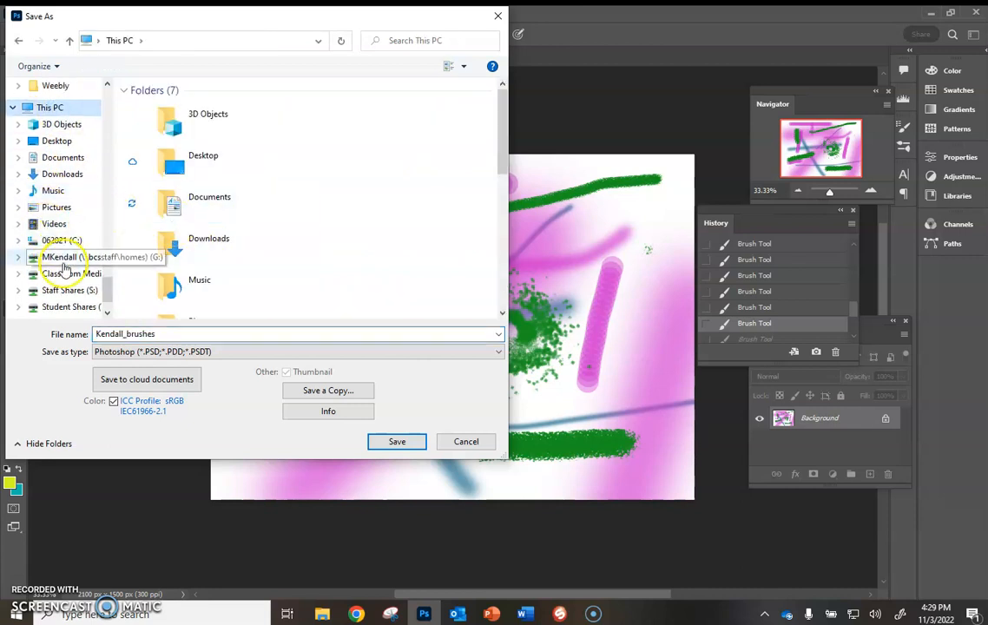
{"action": "left_click", "coordinate": [70, 259]}
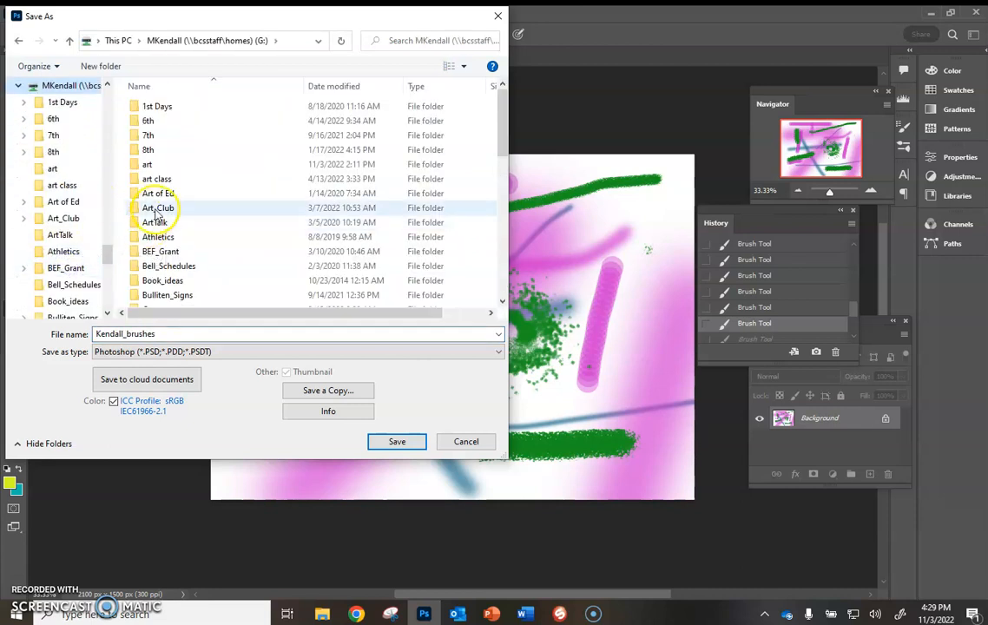
{"action": "double_click", "coordinate": [159, 164]}
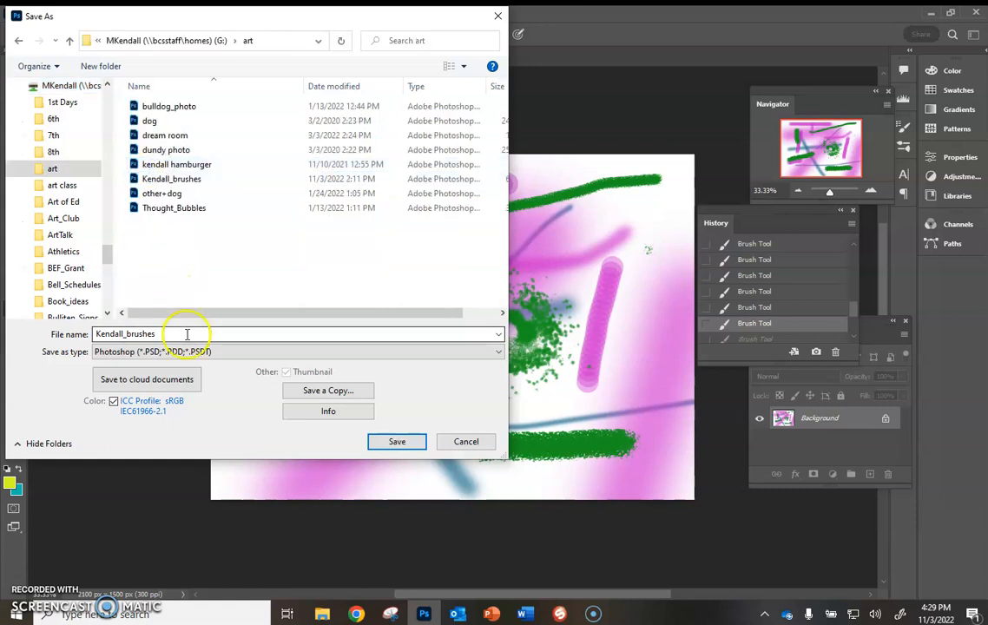
{"action": "left_click", "coordinate": [398, 444]}
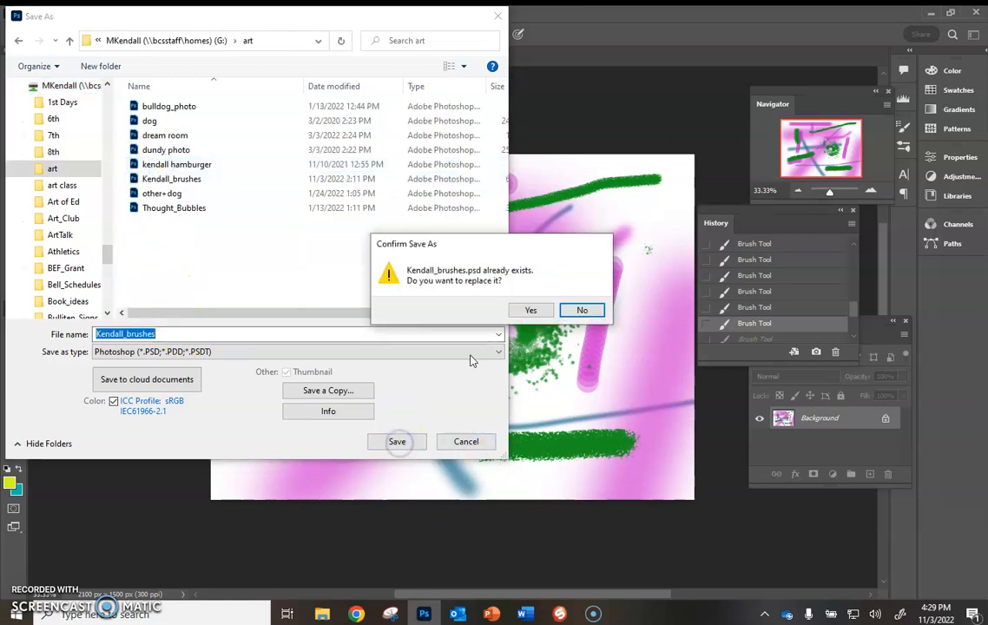
{"action": "left_click", "coordinate": [528, 310]}
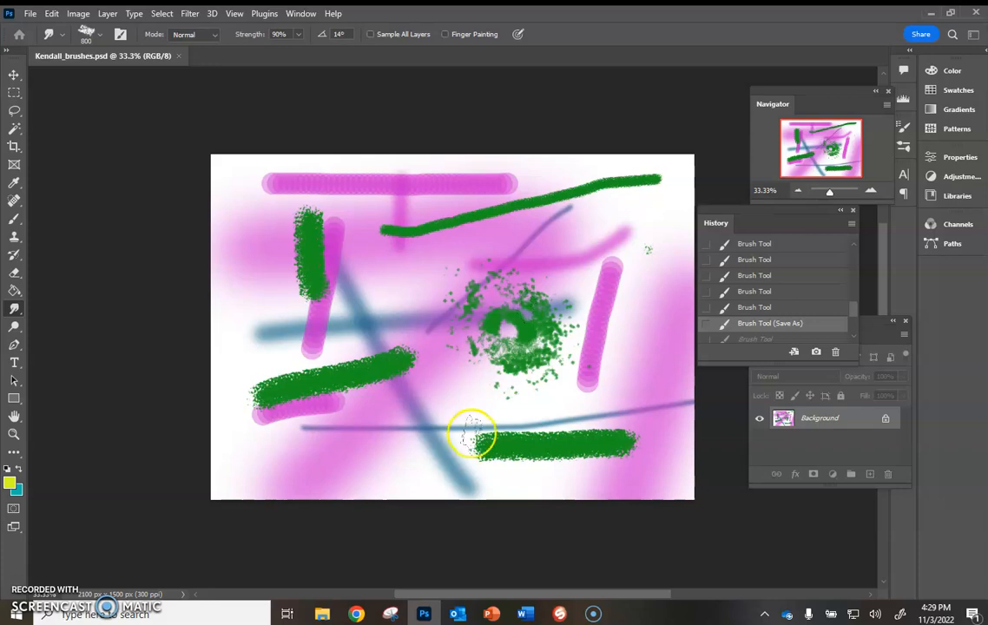
- Switch to Schoology in Chrome and view the Brushes Turn In rubric under Visual Art 8: 6th Period Purple, Unit #3: Photoshop
{"action": "left_click", "coordinate": [356, 613]}
{"action": "left_click", "coordinate": [84, 17]}
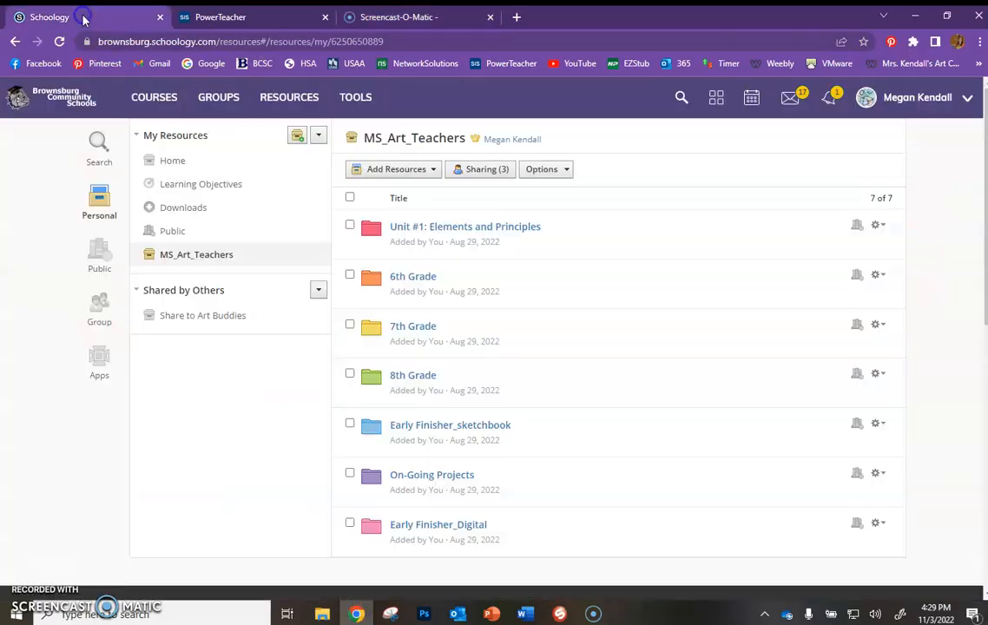
{"action": "left_click", "coordinate": [154, 97]}
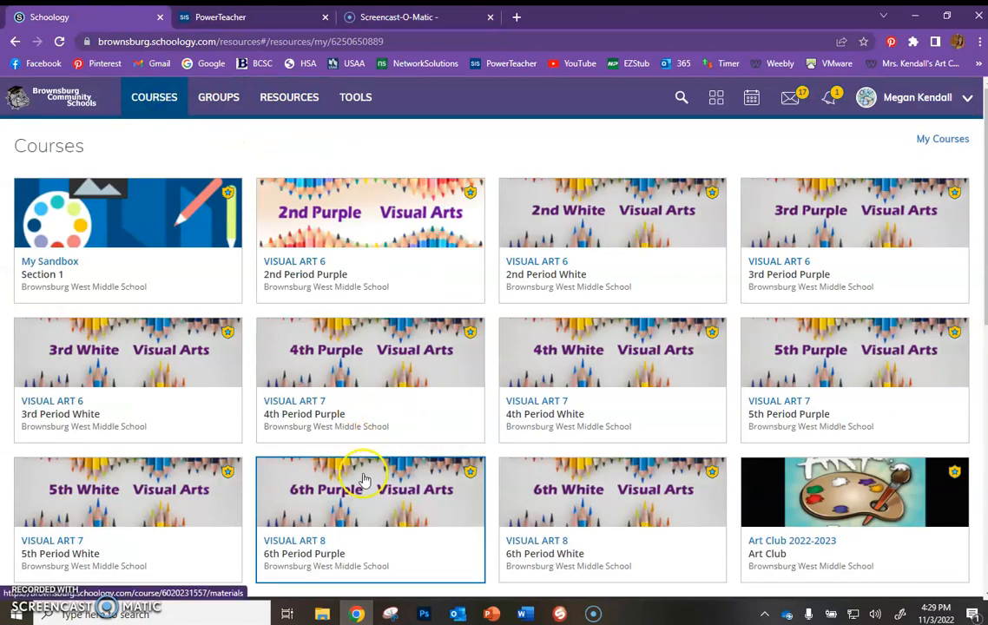
{"action": "left_click", "coordinate": [406, 501]}
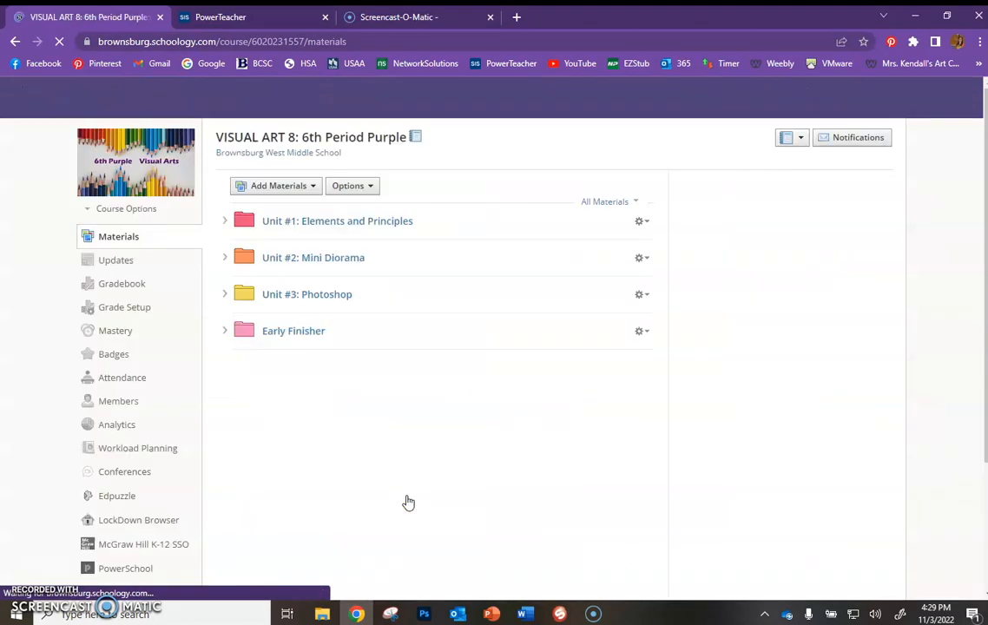
{"action": "left_click", "coordinate": [300, 295]}
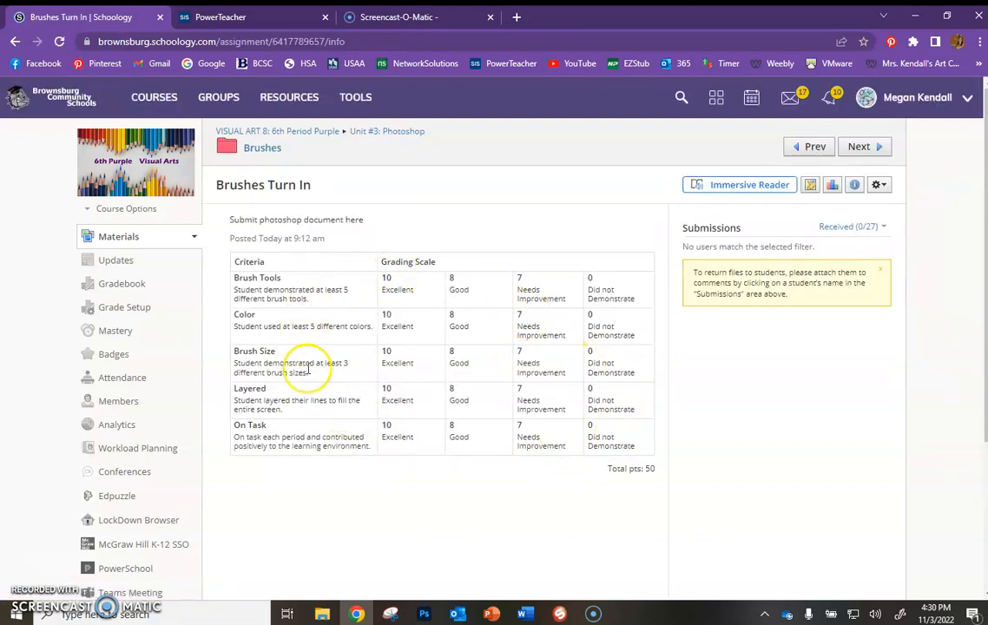
- View the Brushes Example image in the Brushes folder, close it and switch back to Photoshop
{"action": "left_click", "coordinate": [265, 151]}
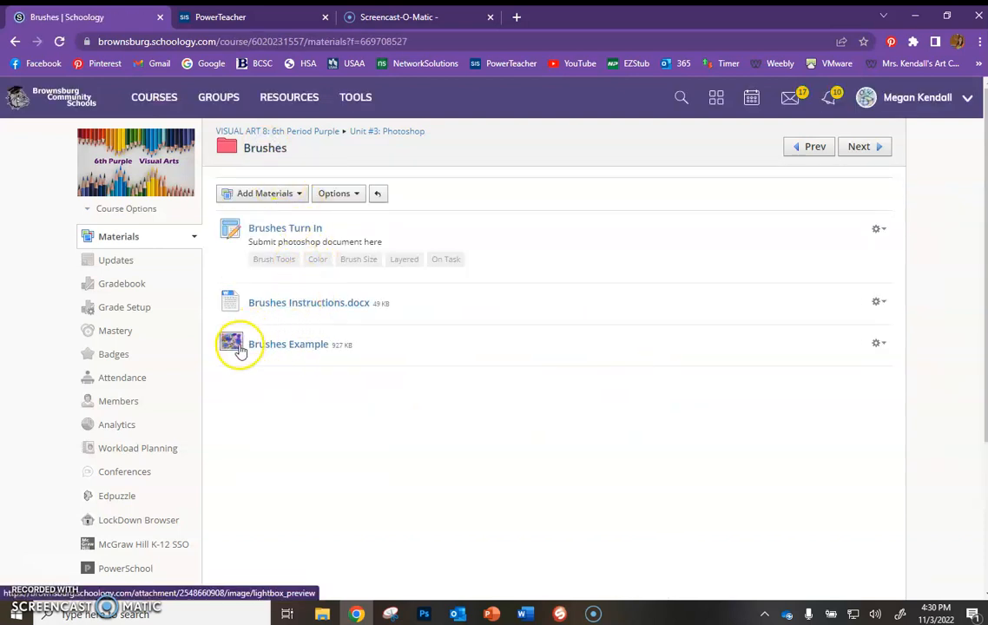
{"action": "left_click", "coordinate": [240, 350]}
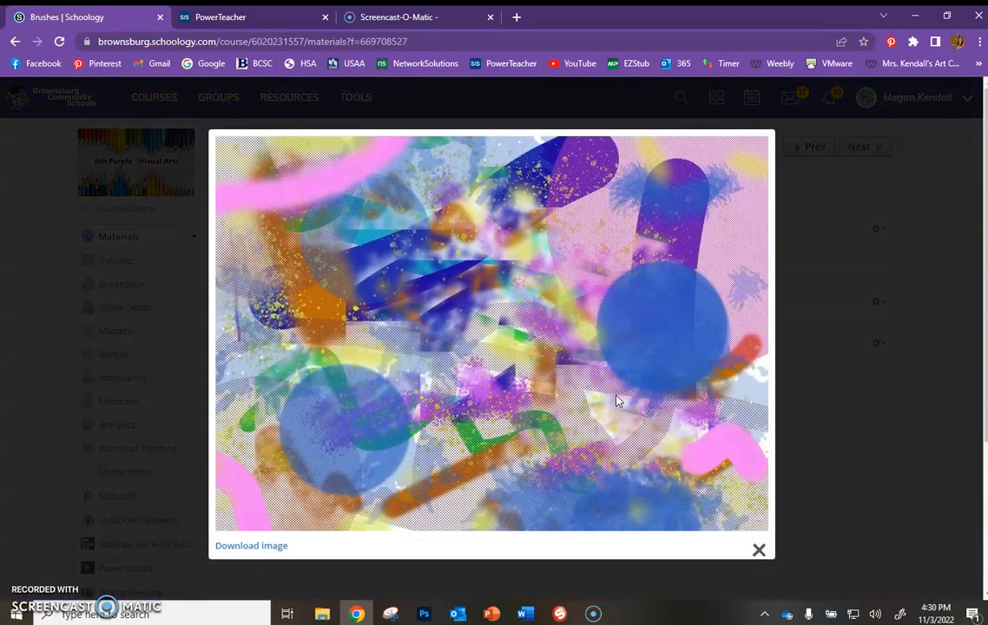
{"action": "left_click", "coordinate": [757, 550]}
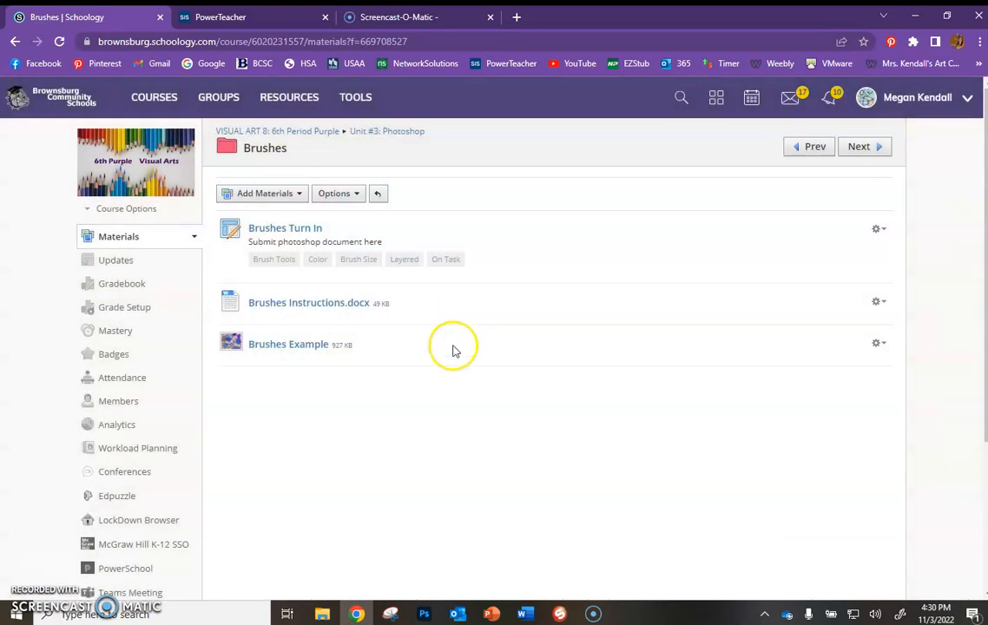
{"action": "left_click", "coordinate": [357, 613]}
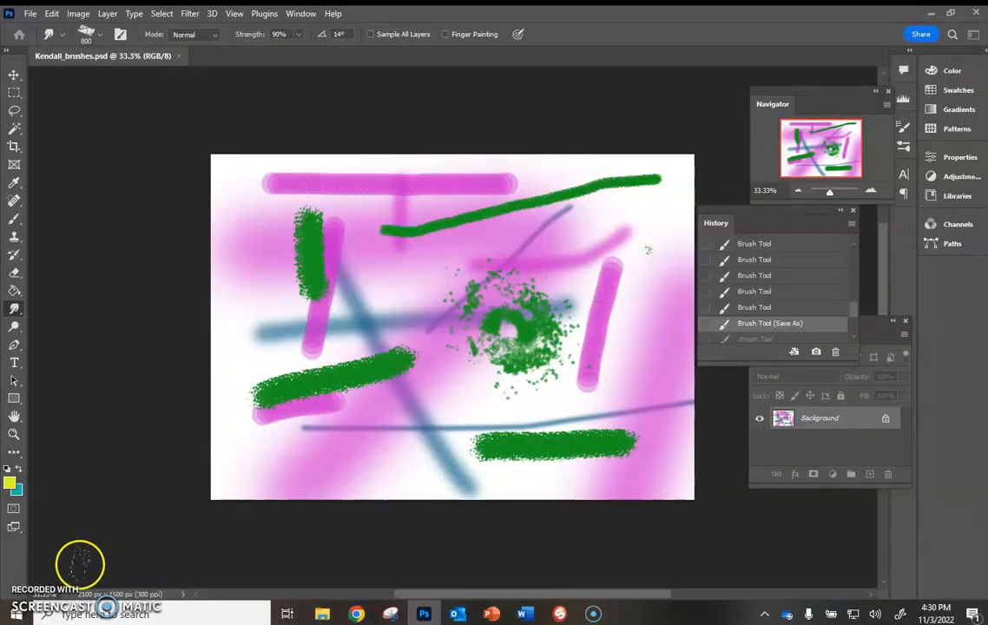